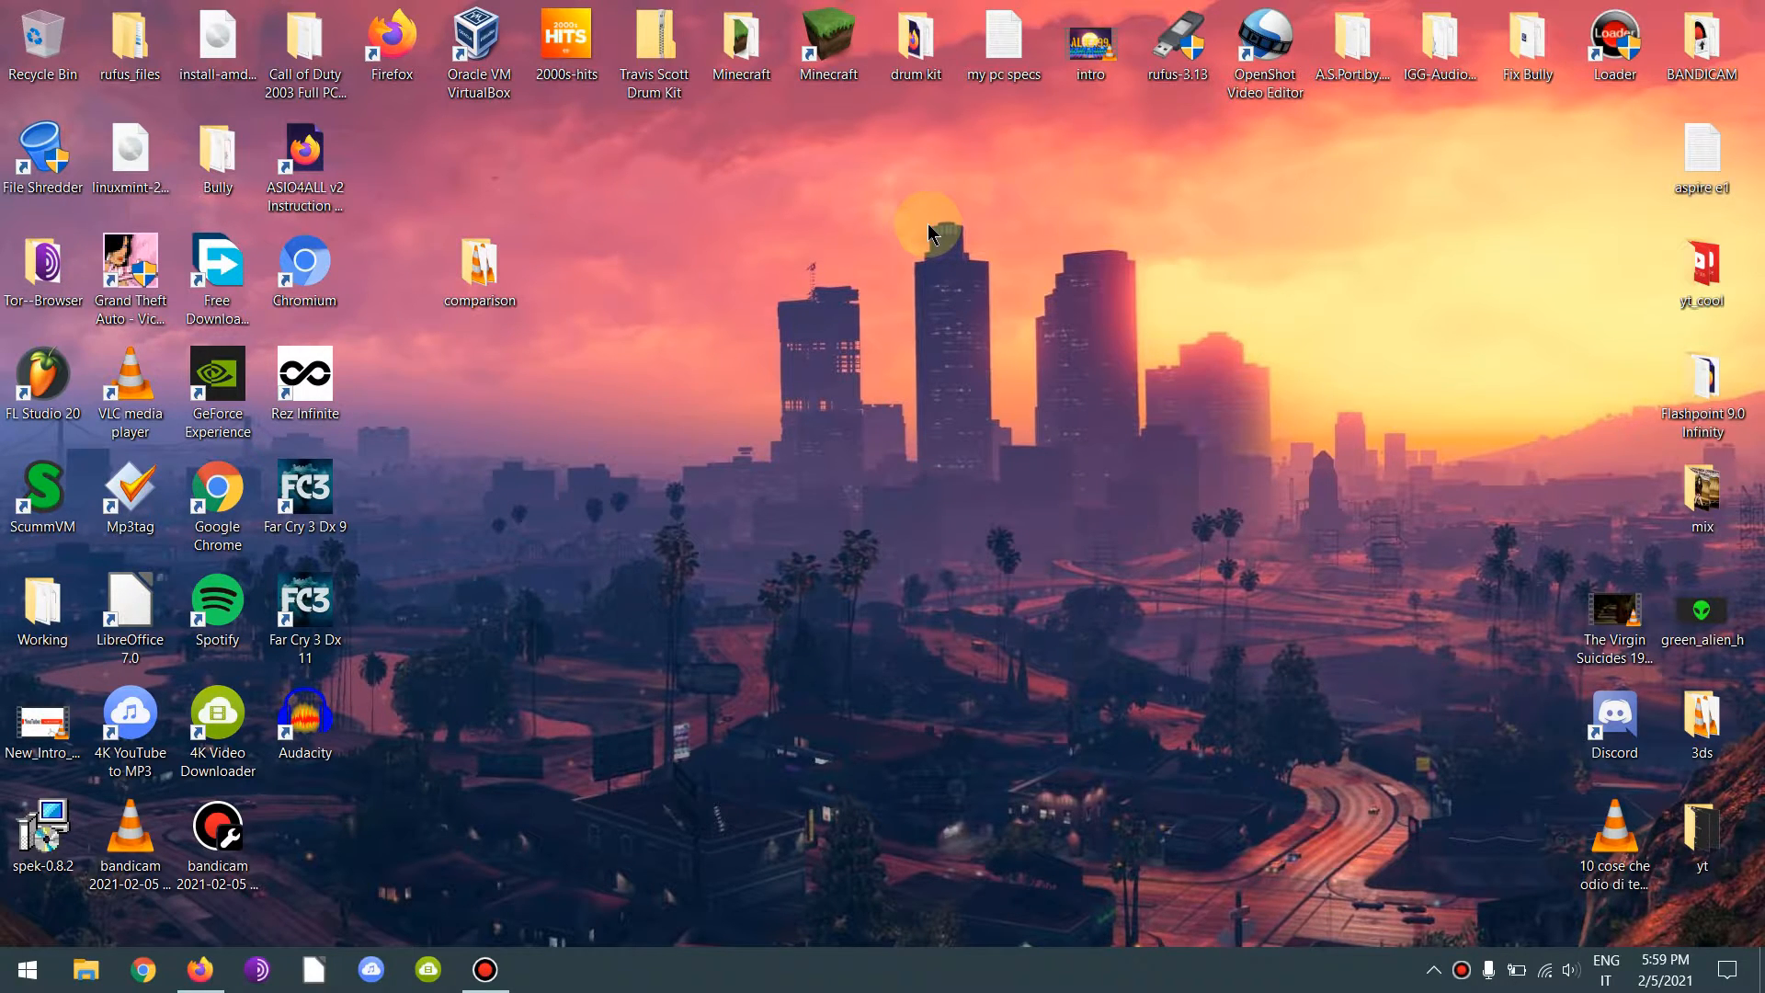
- Bring Firefox back up to review the Spek site's download options
left_click(201, 969)
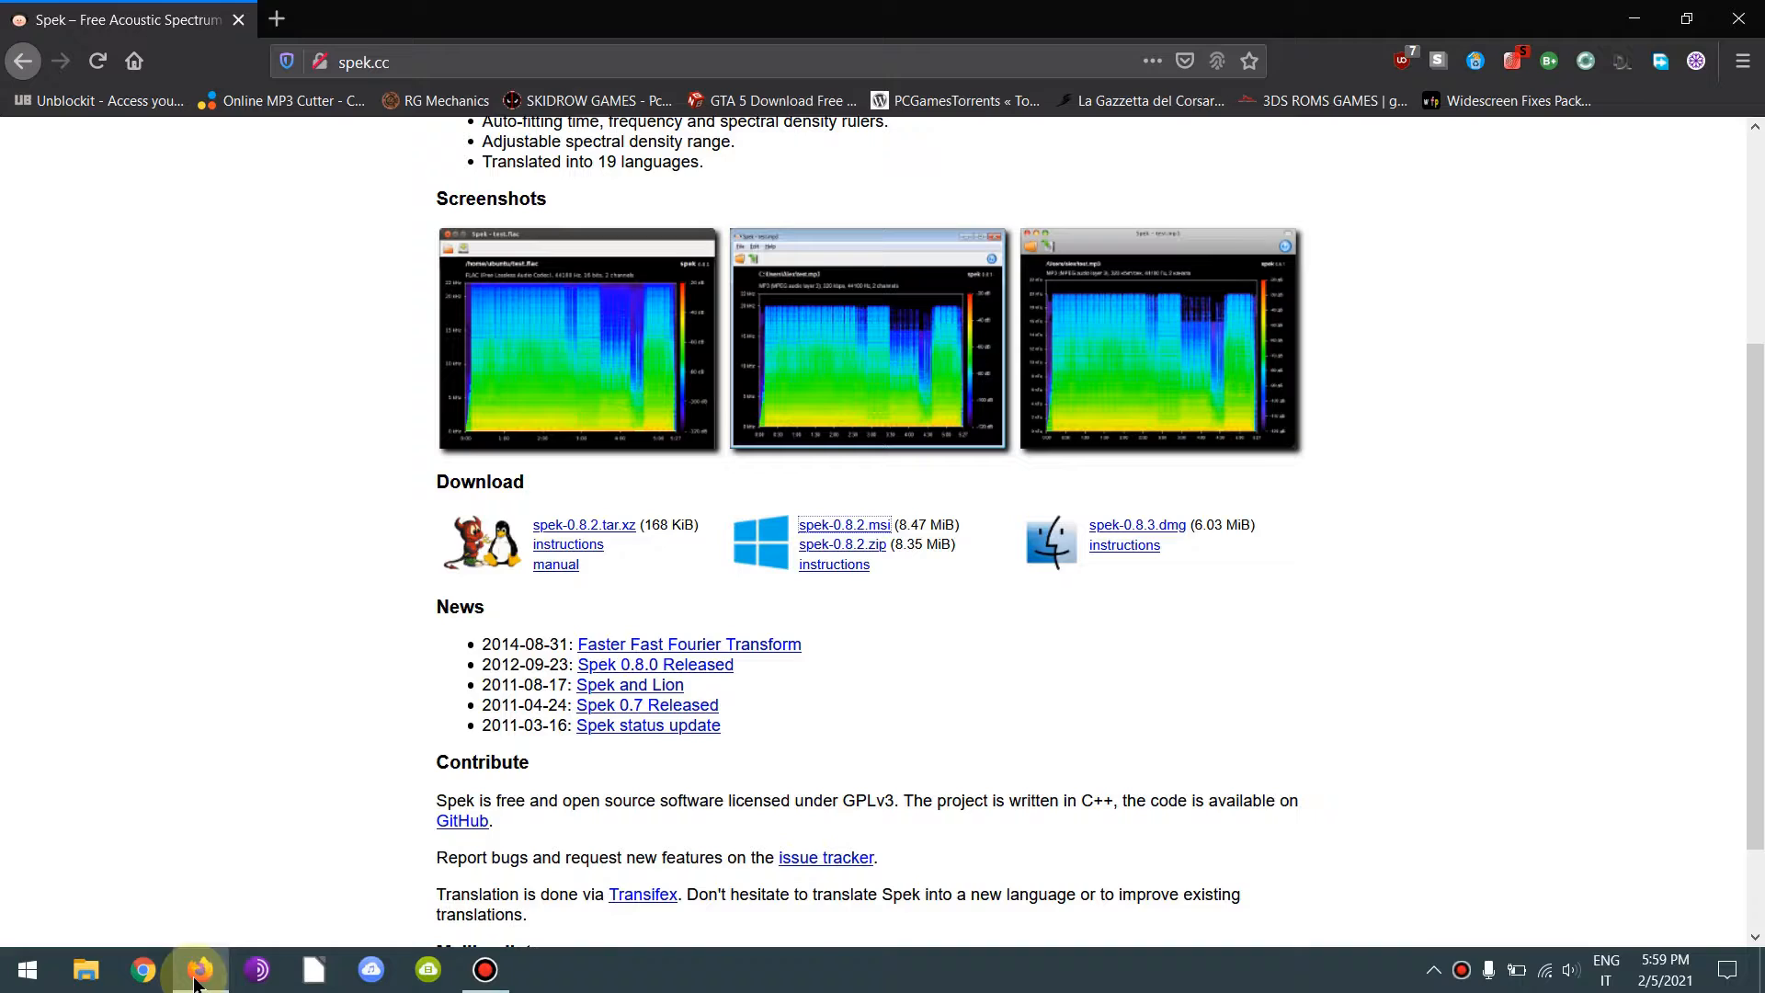
scroll(340, 434, "up", 4)
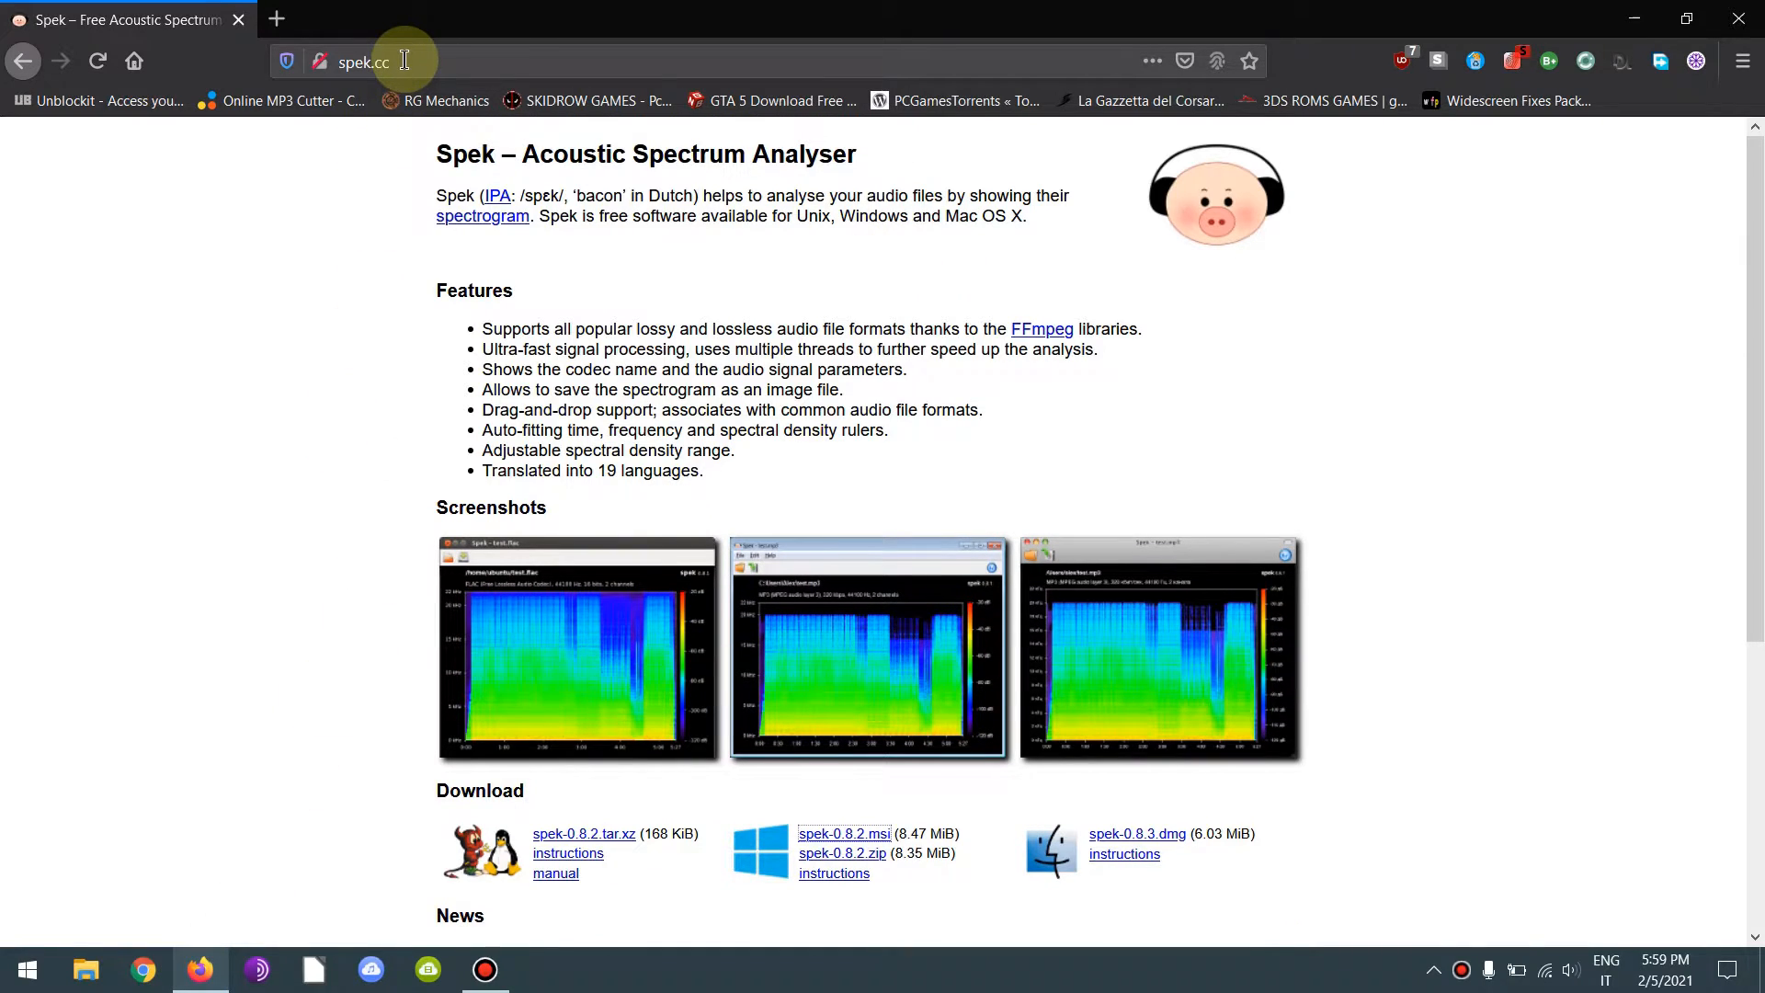
scroll(580, 456, "down", 4)
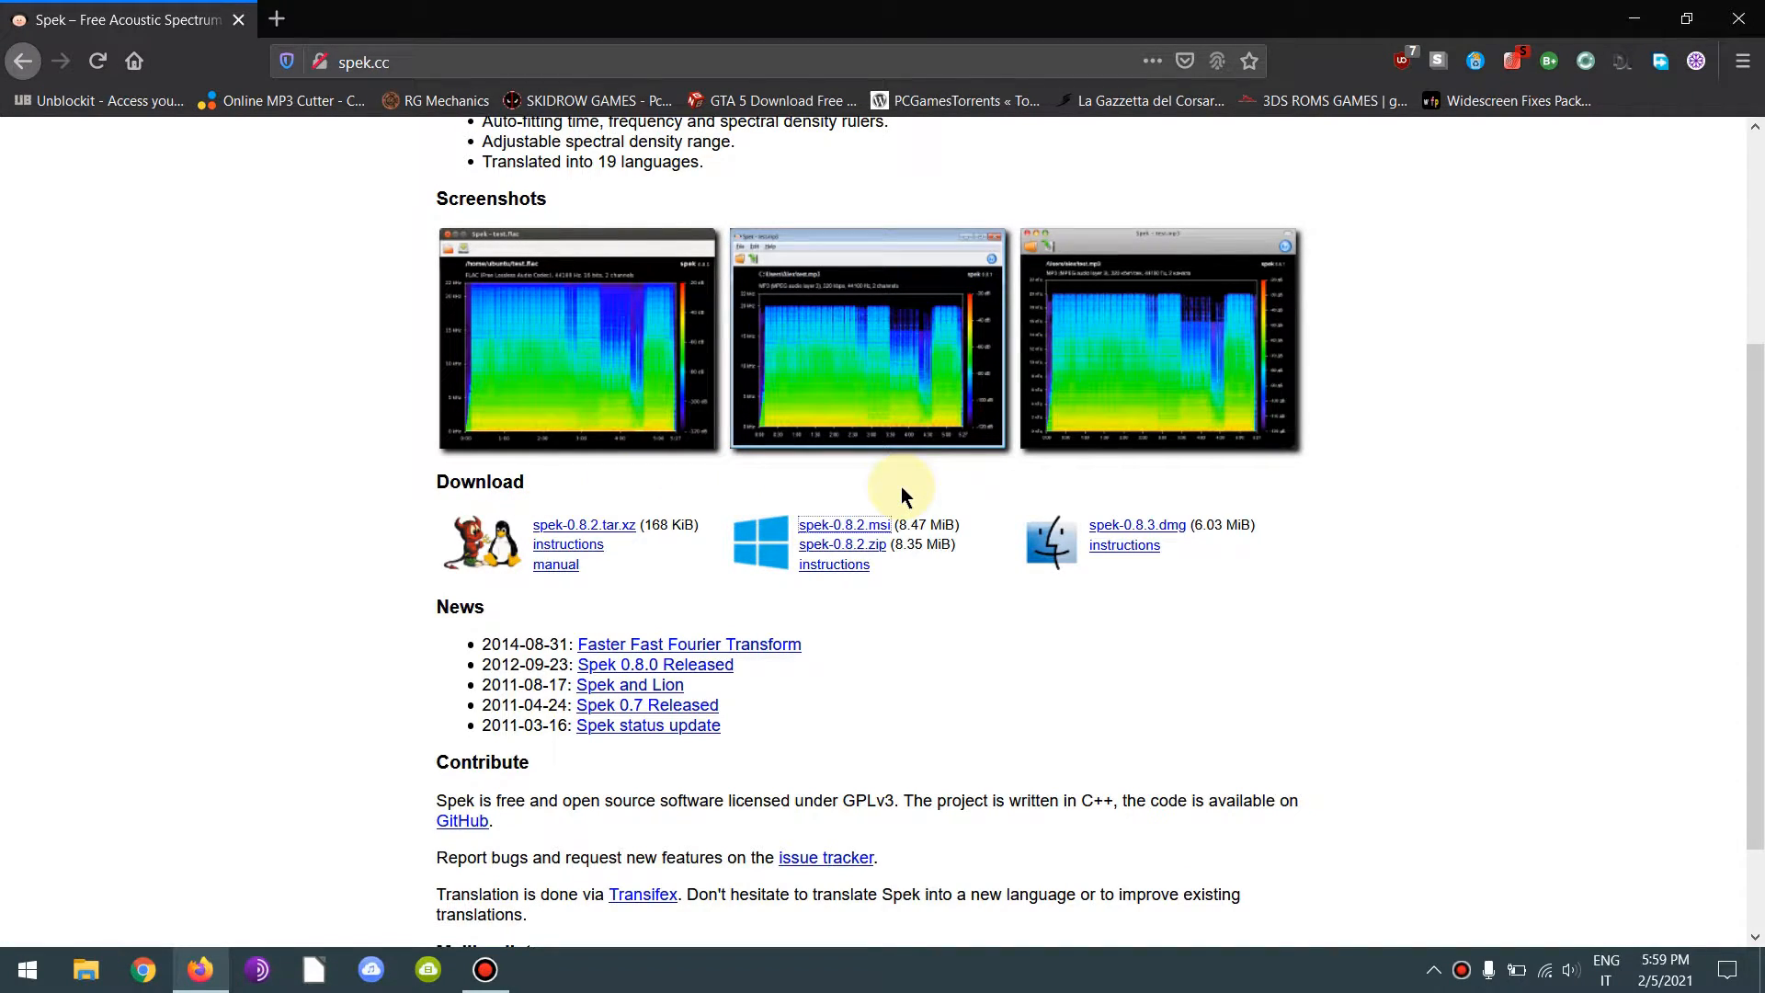
- Run the spek-0.8.2 installer with the default folder and shortcuts through to Finish
left_click(1633, 20)
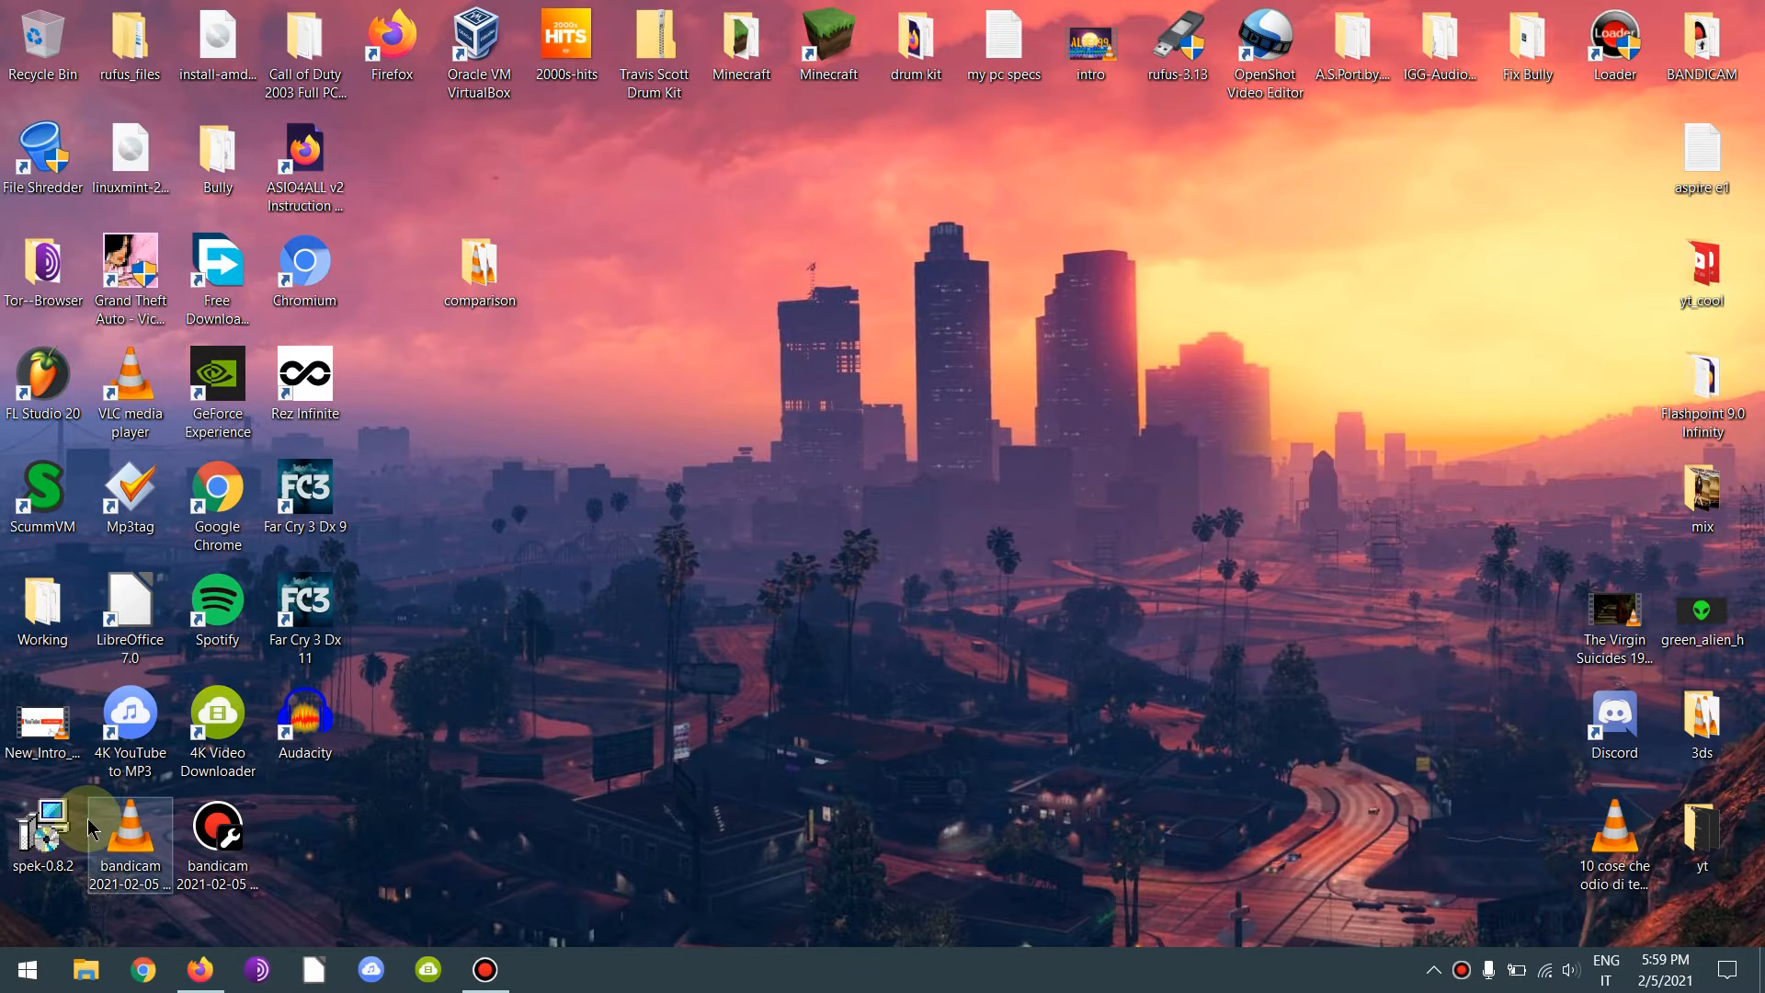
double_click(55, 828)
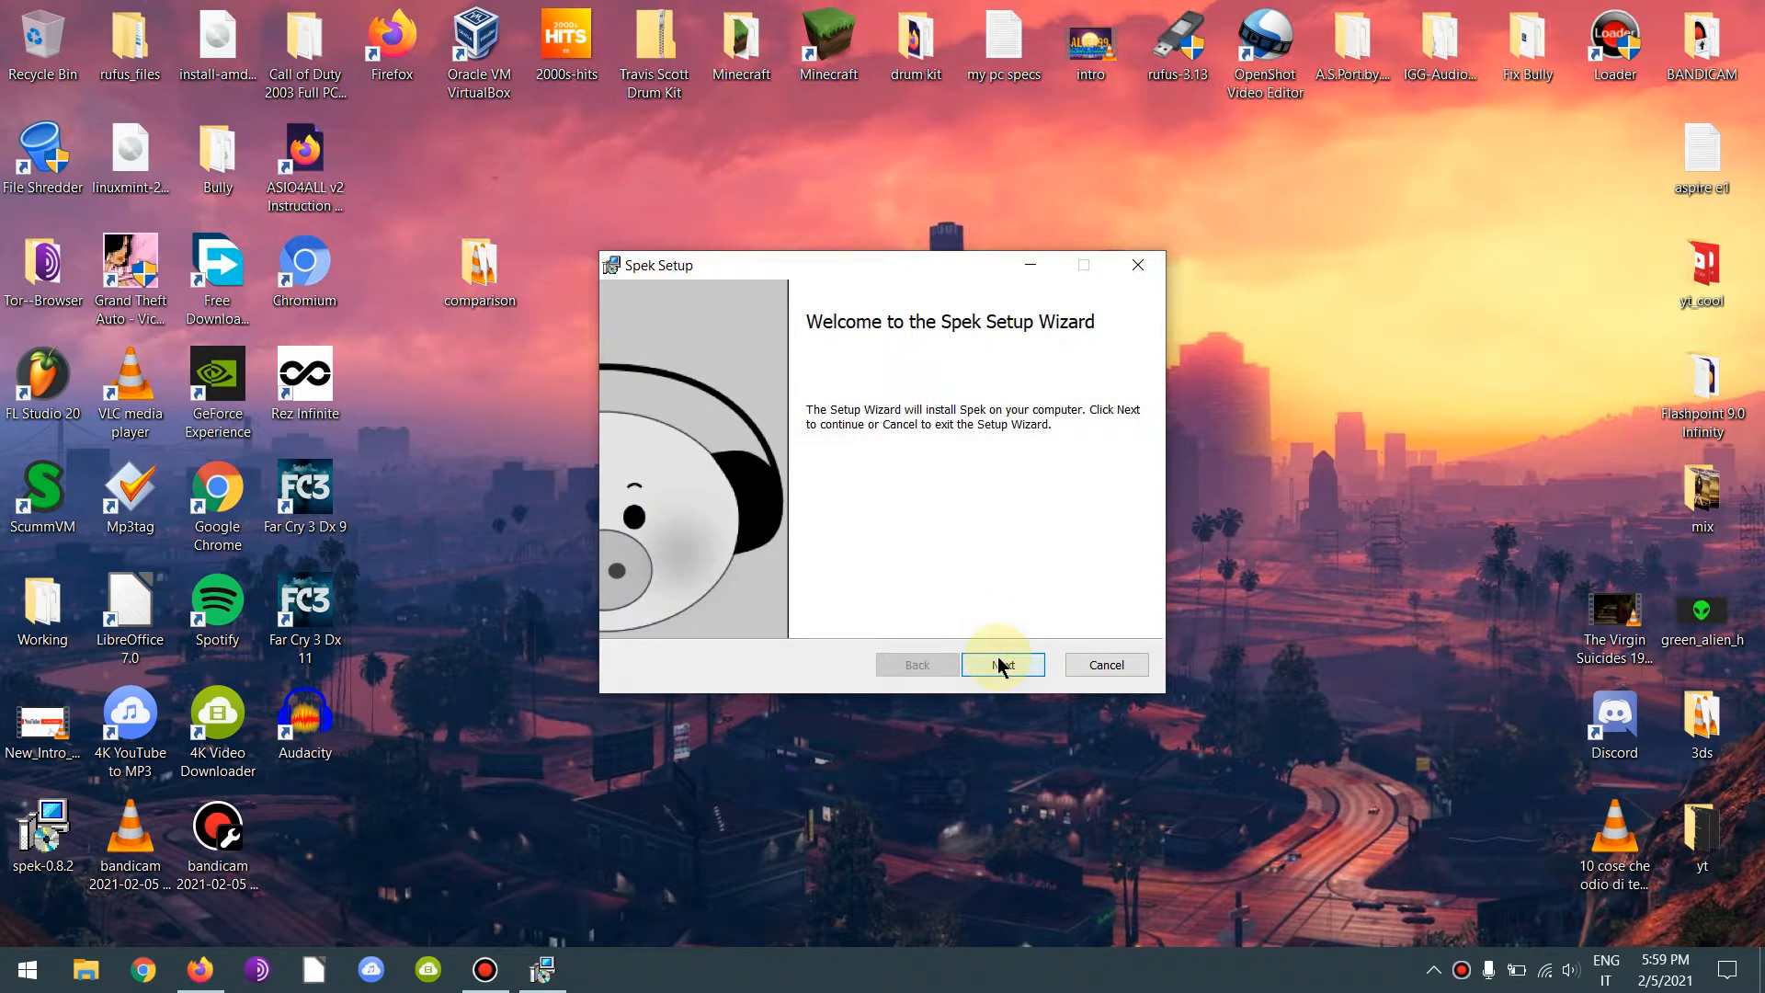
left_click(1001, 666)
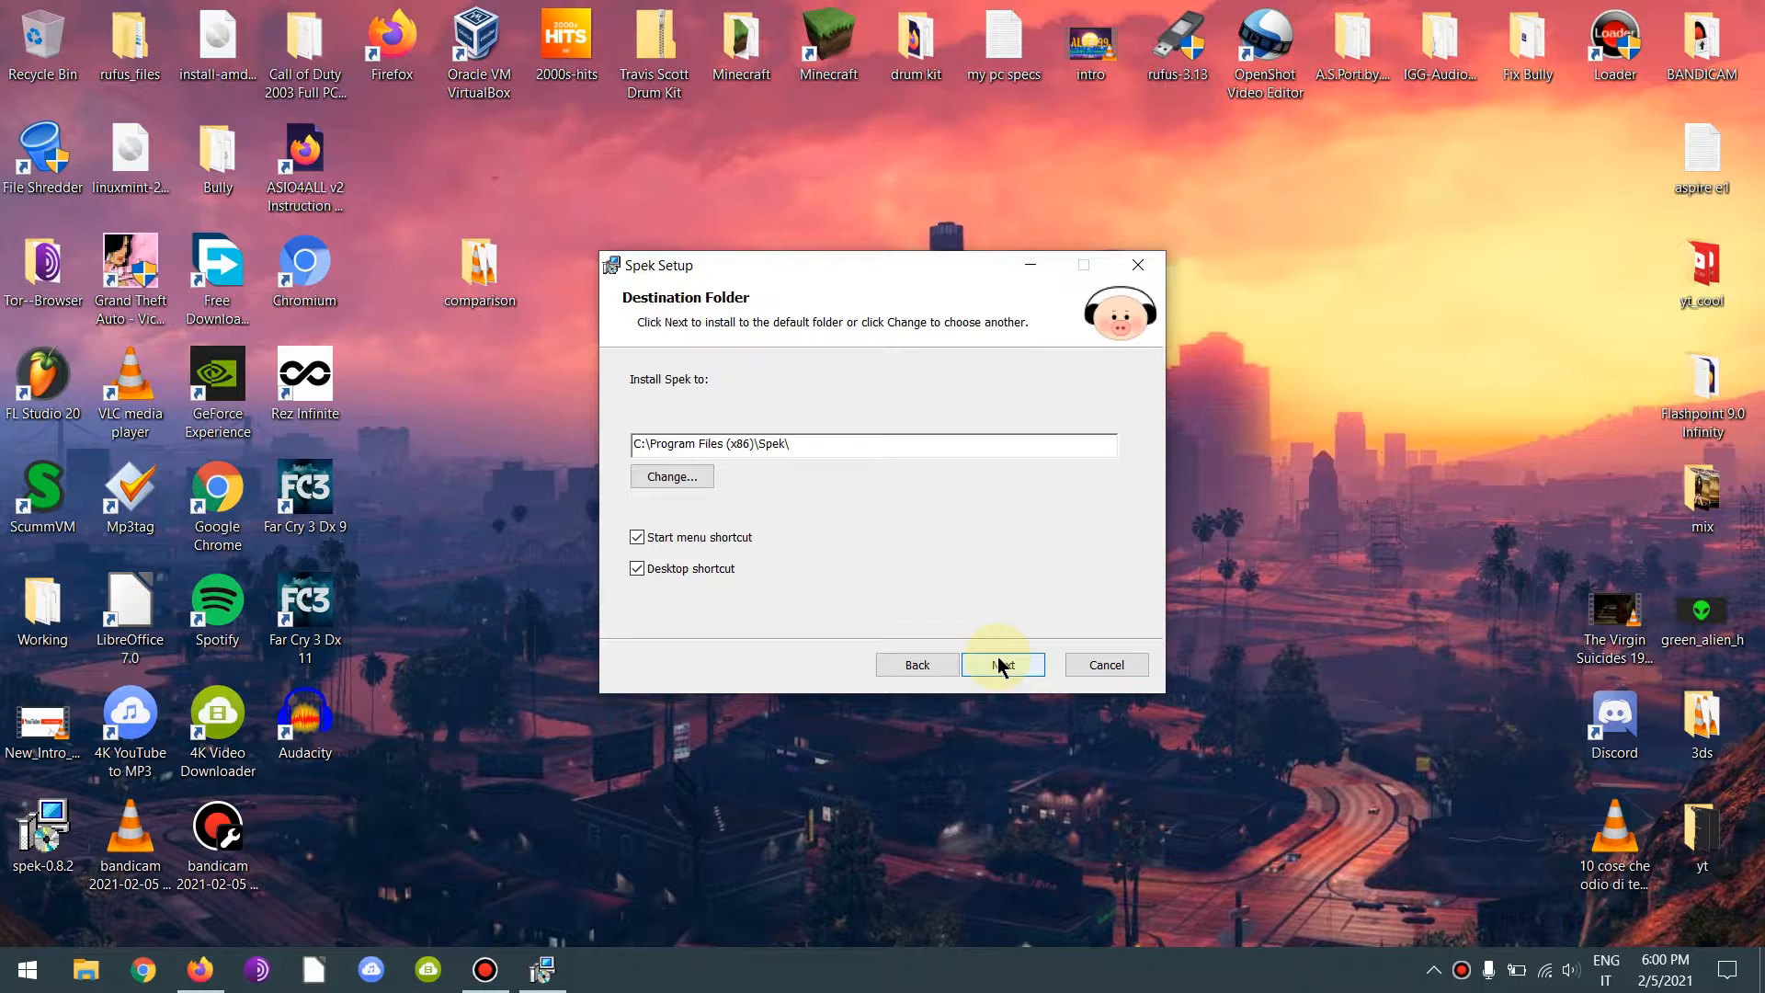
left_click(1001, 665)
left_click(1001, 666)
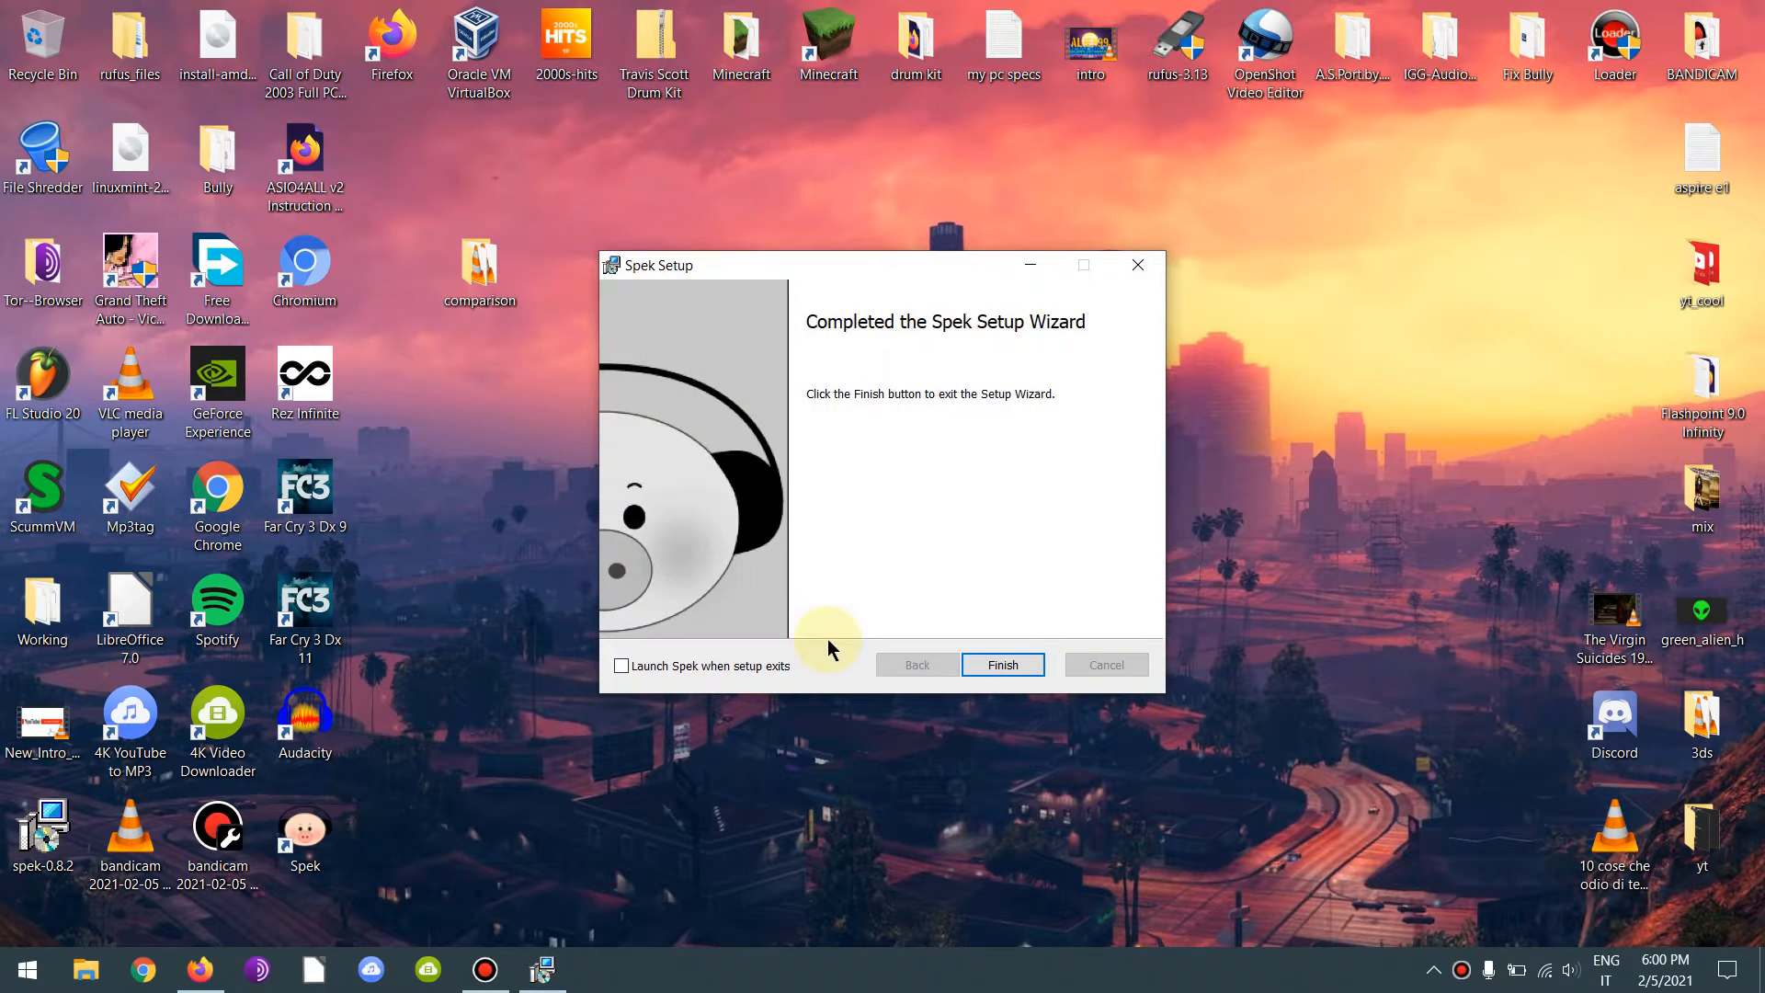
left_click(999, 669)
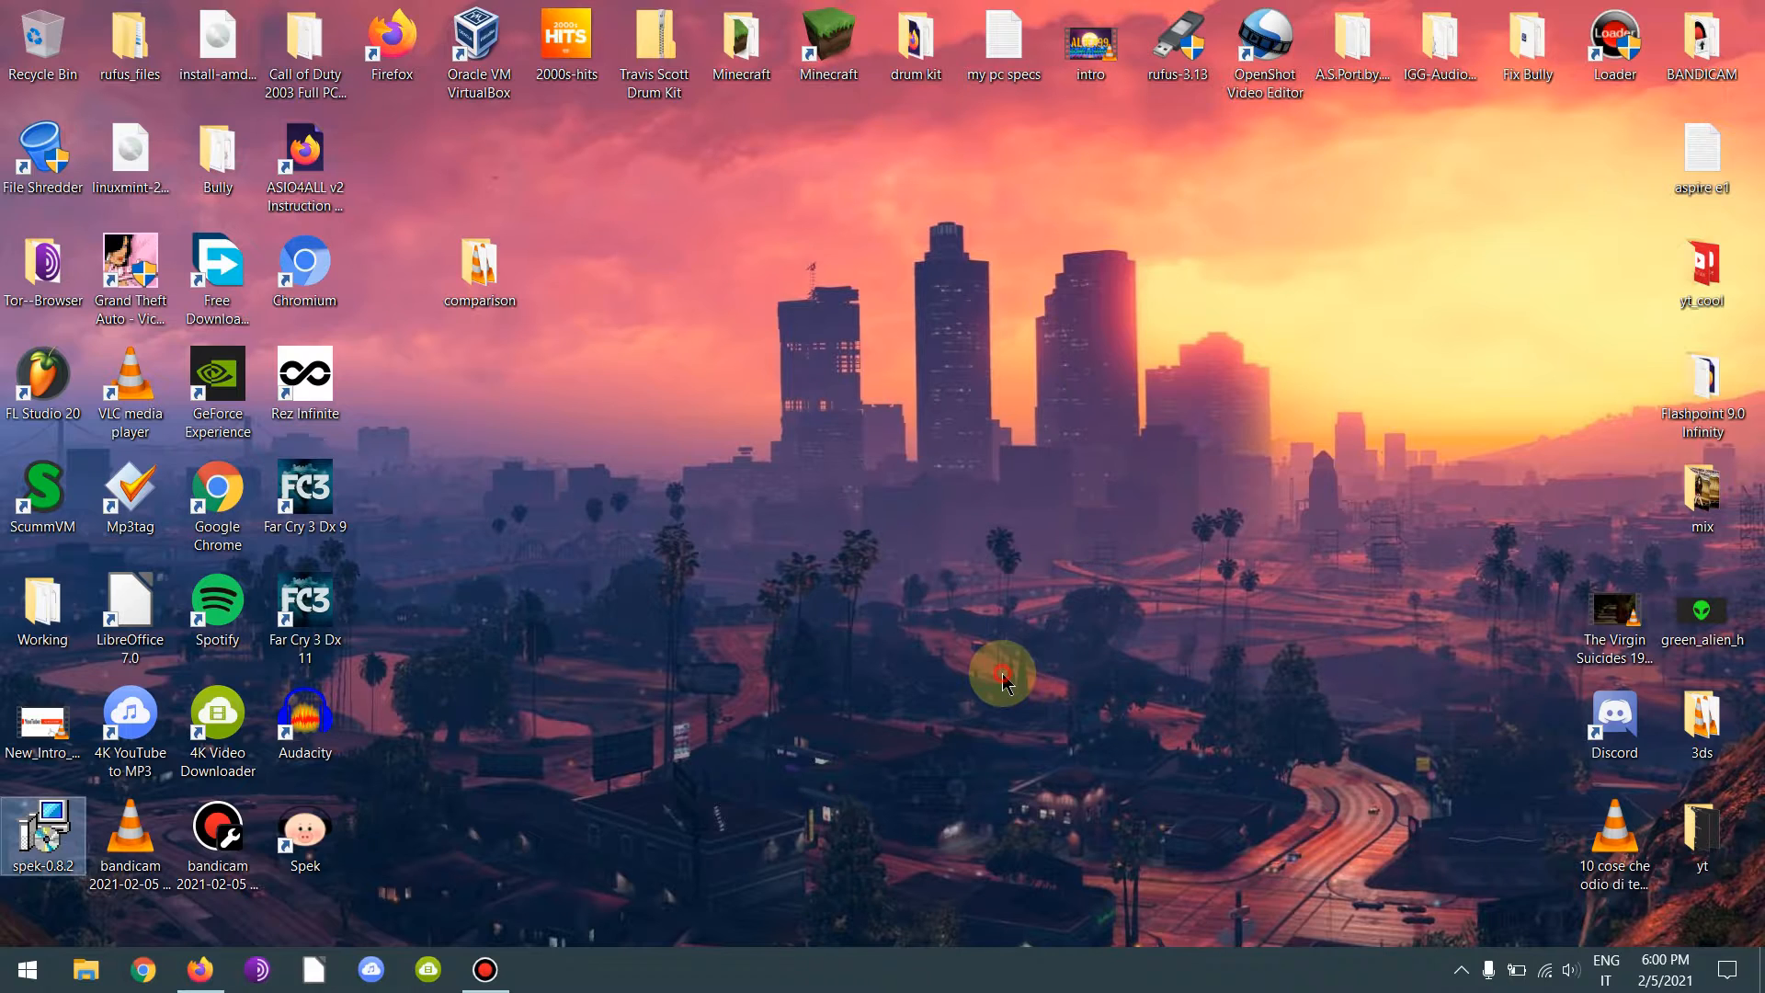
- Launch Spek and browse the file chooser to Desktop > comparison with full file names visible
double_click(329, 830)
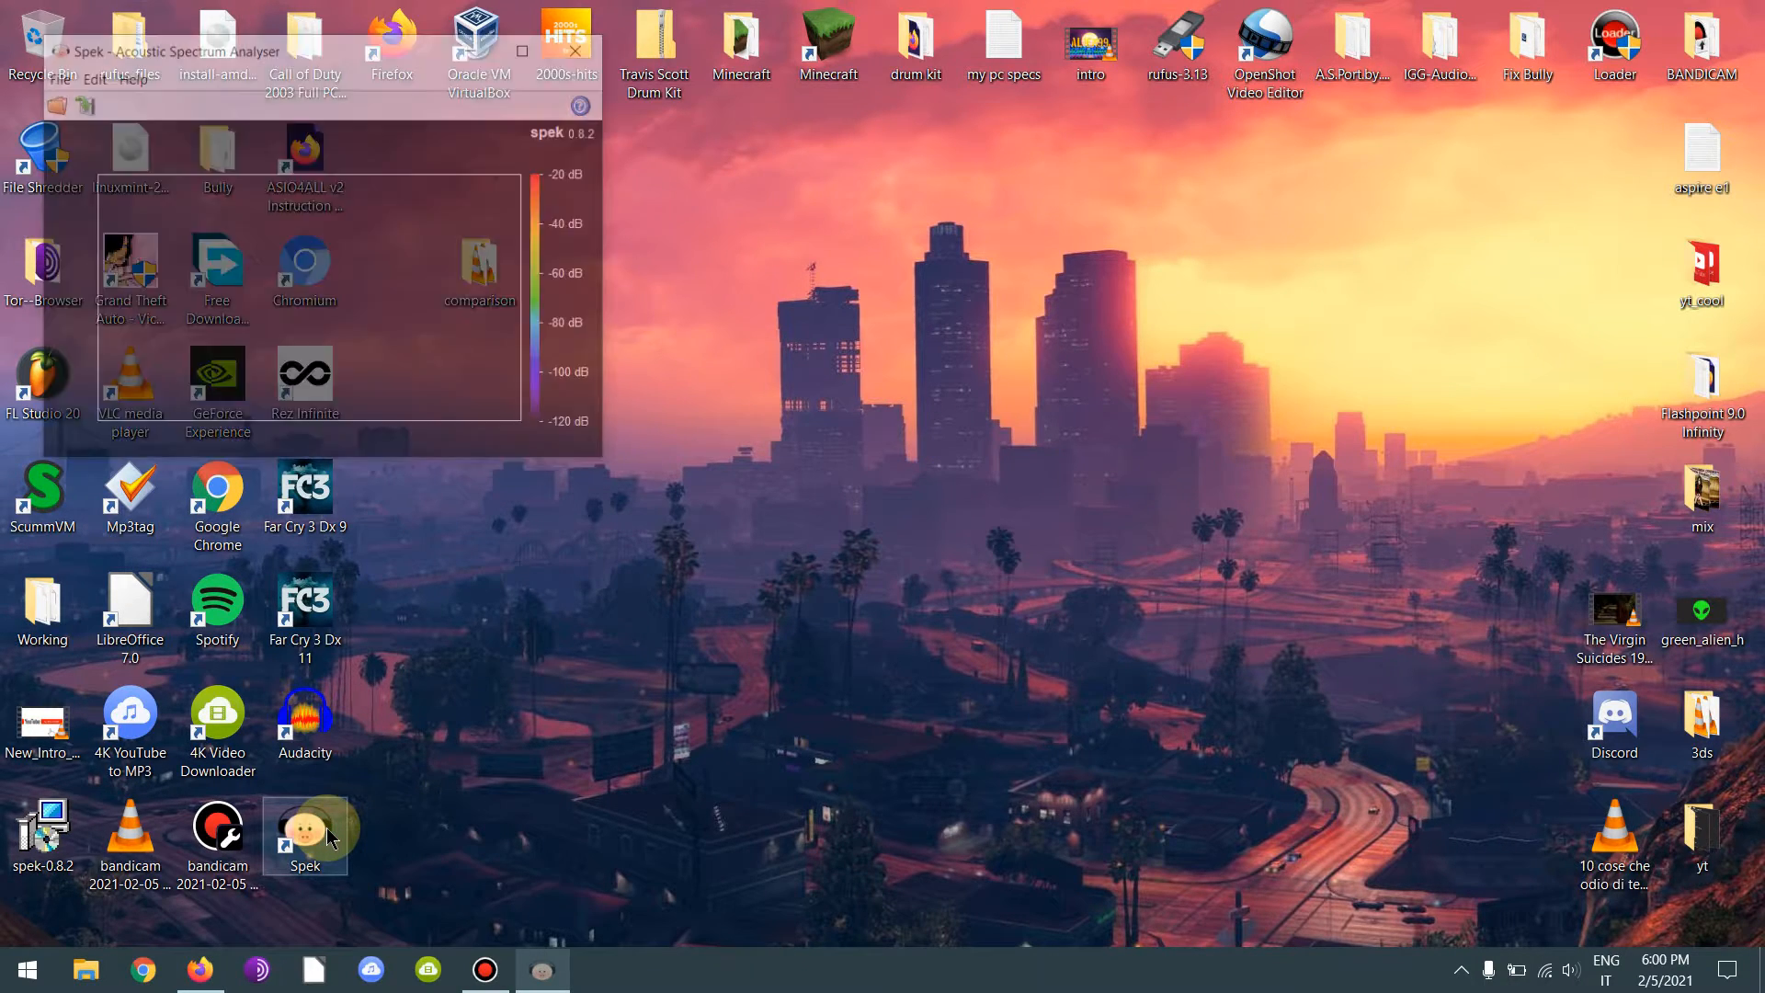
left_click_drag(327, 71, 986, 263)
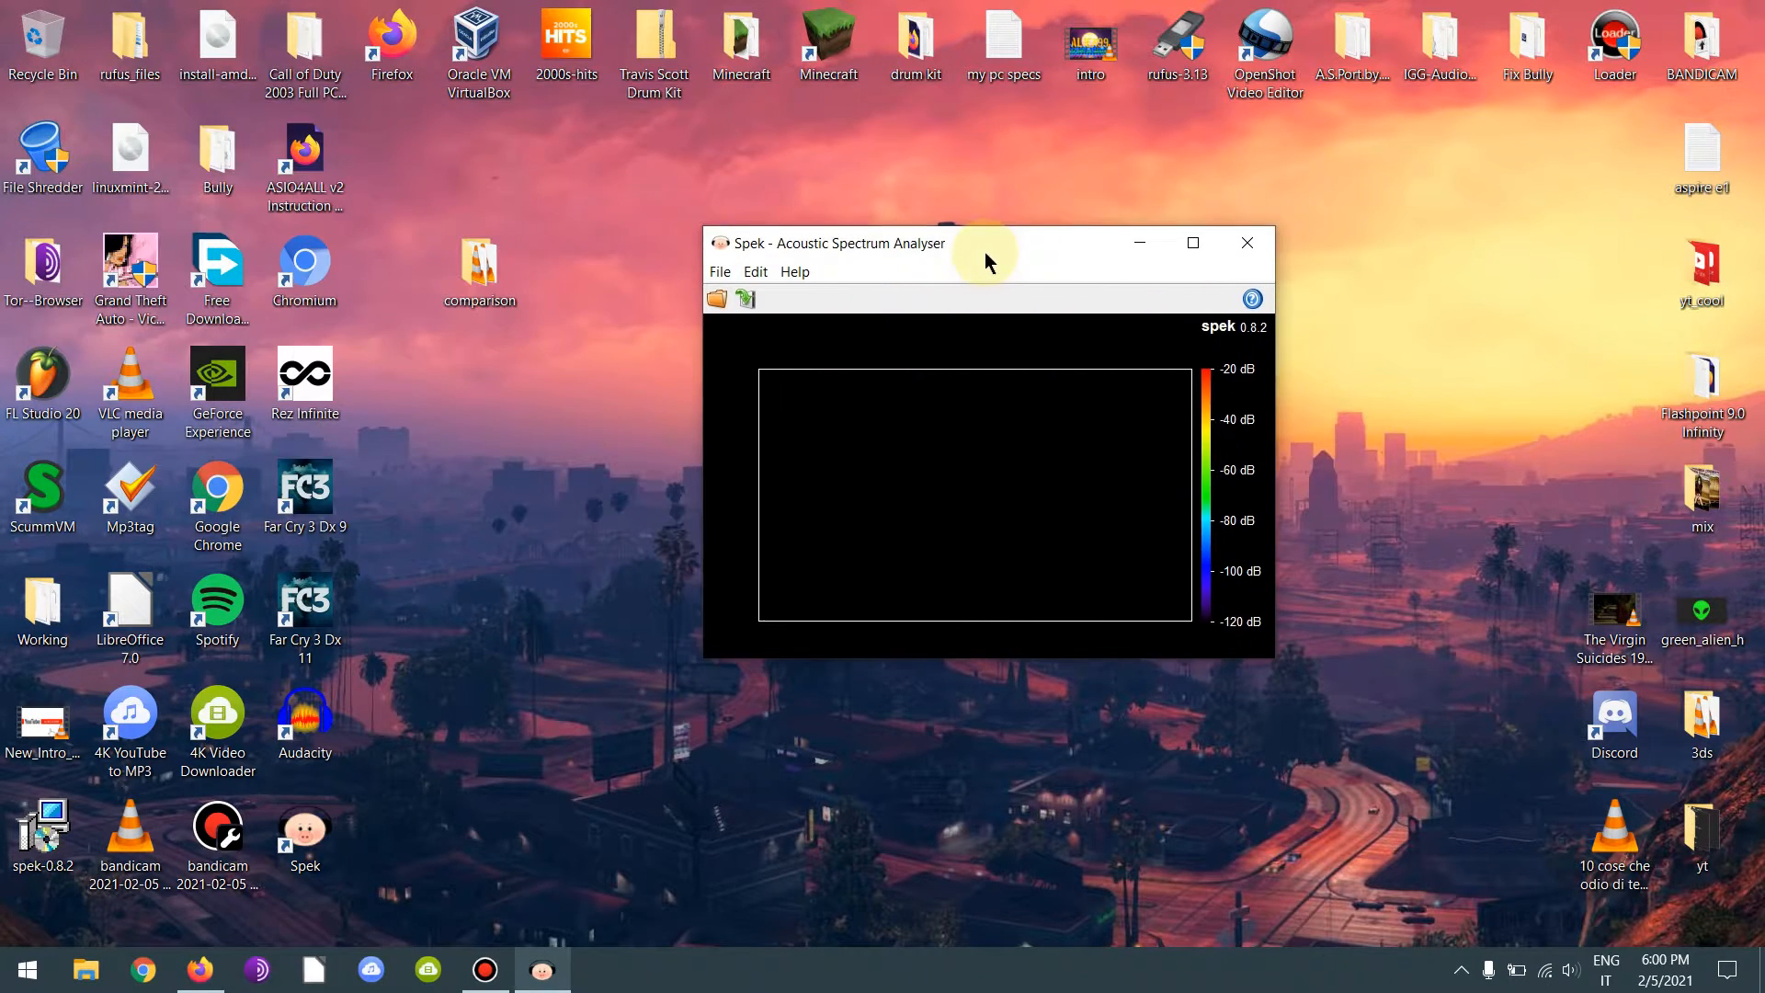
left_click(718, 305)
left_click_drag(836, 302, 945, 304)
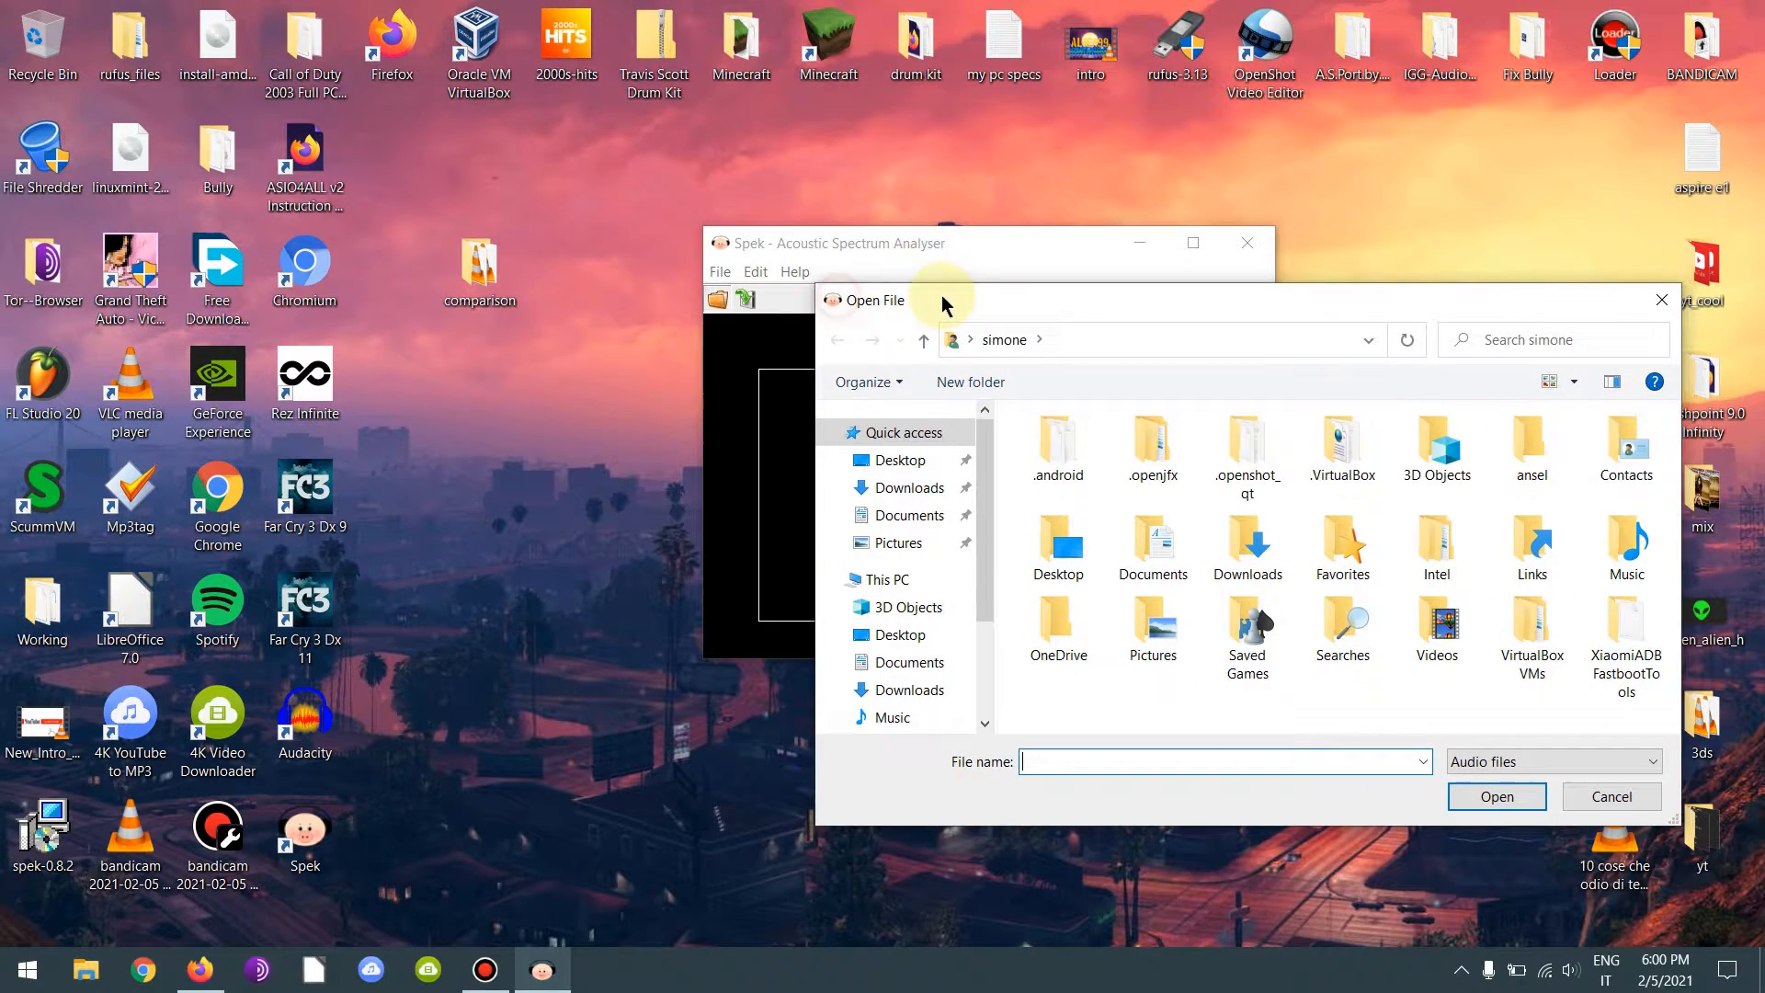
left_click(899, 458)
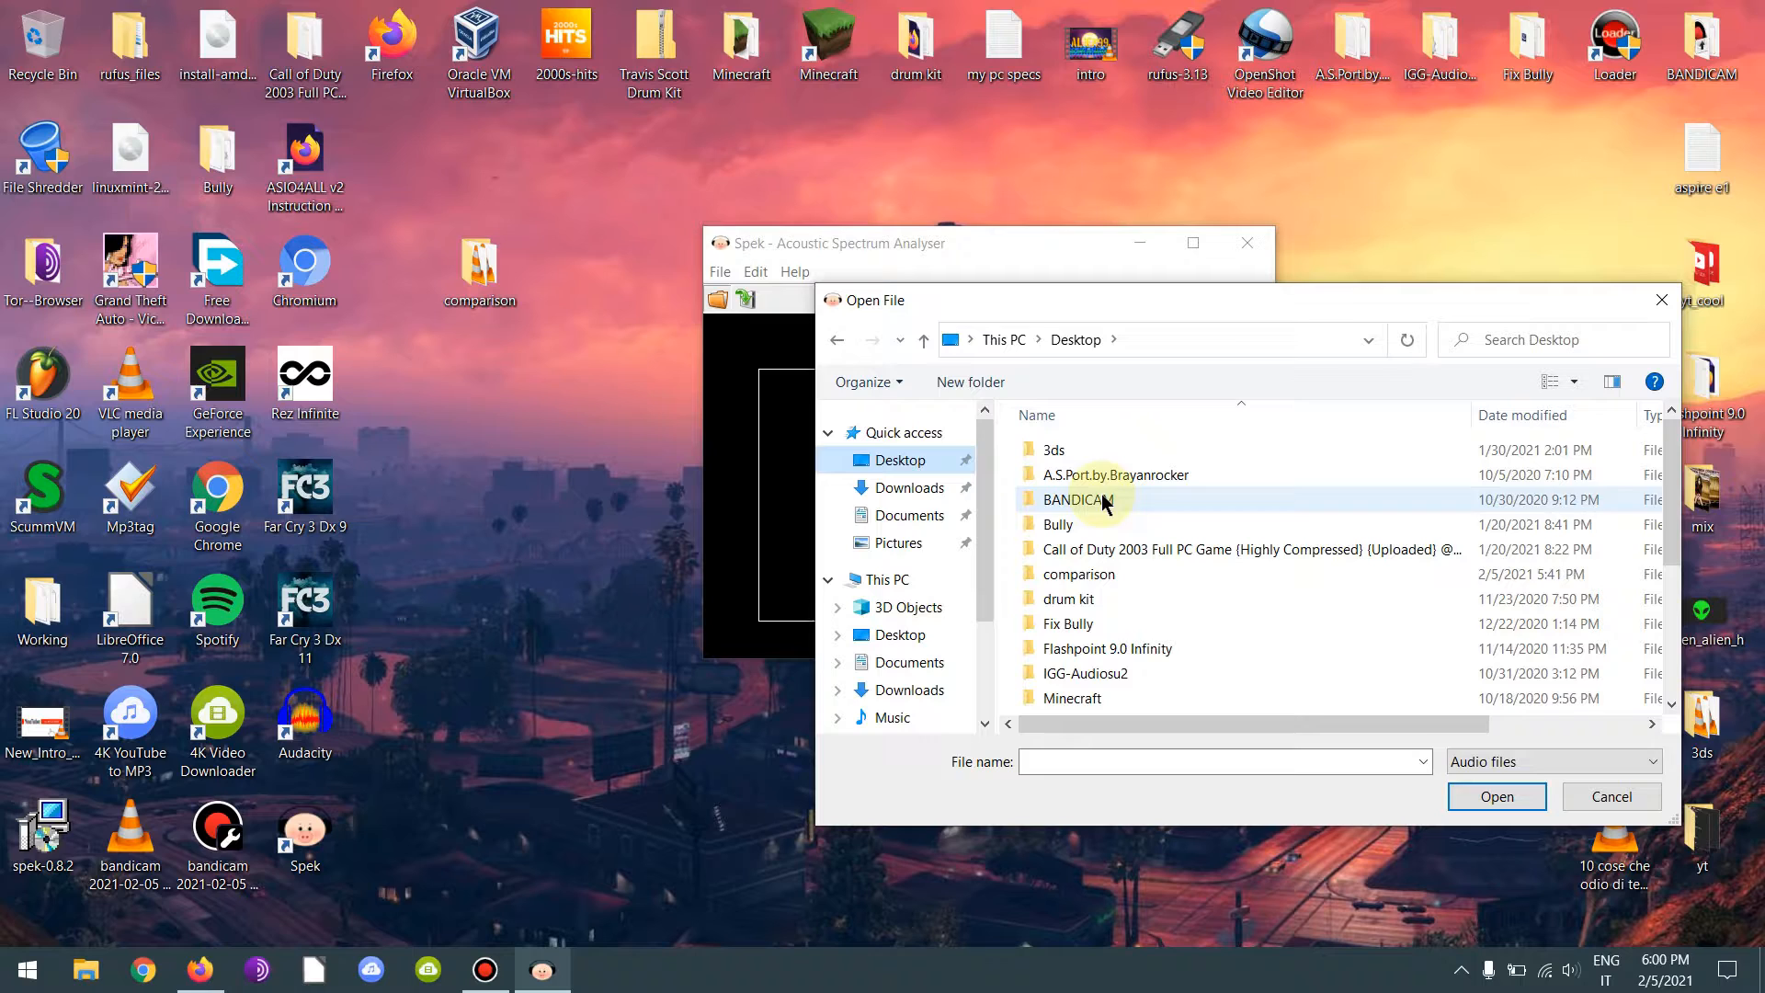
double_click(1078, 573)
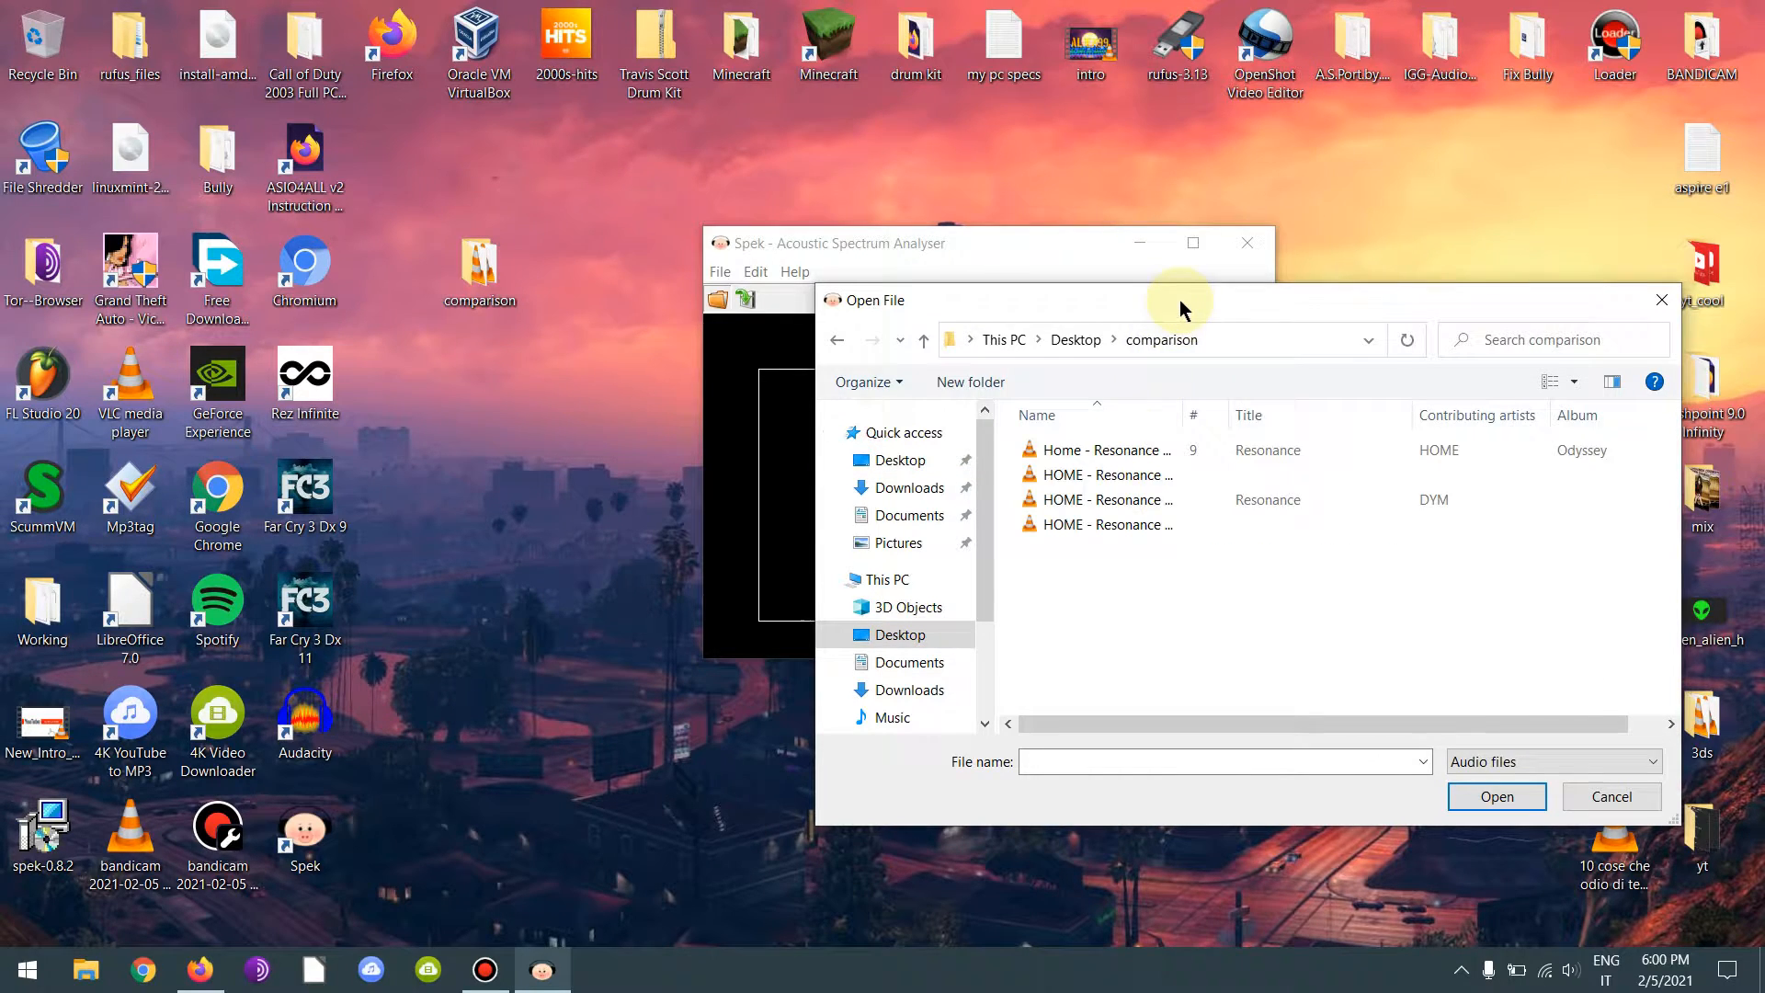
mouse_move(1180, 307)
left_mouse_down()
mouse_move(1310, 213)
mouse_move(1255, 212)
left_mouse_up()
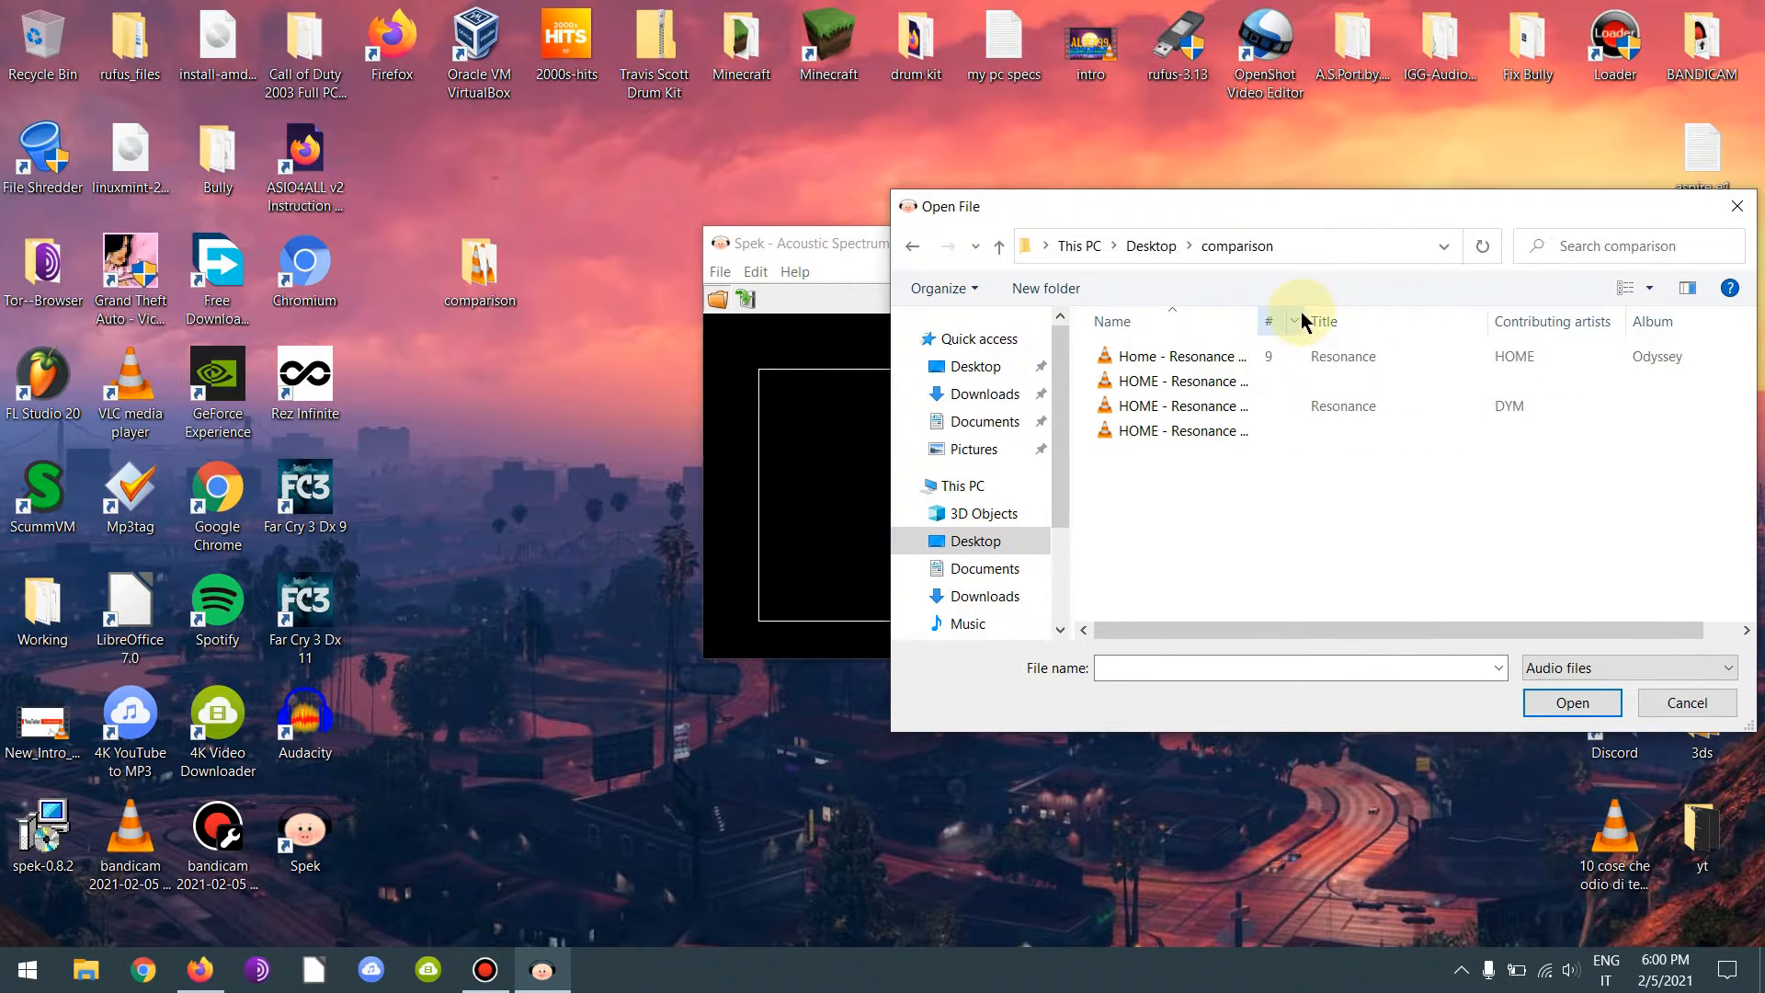
left_click_drag(1301, 322, 1627, 321)
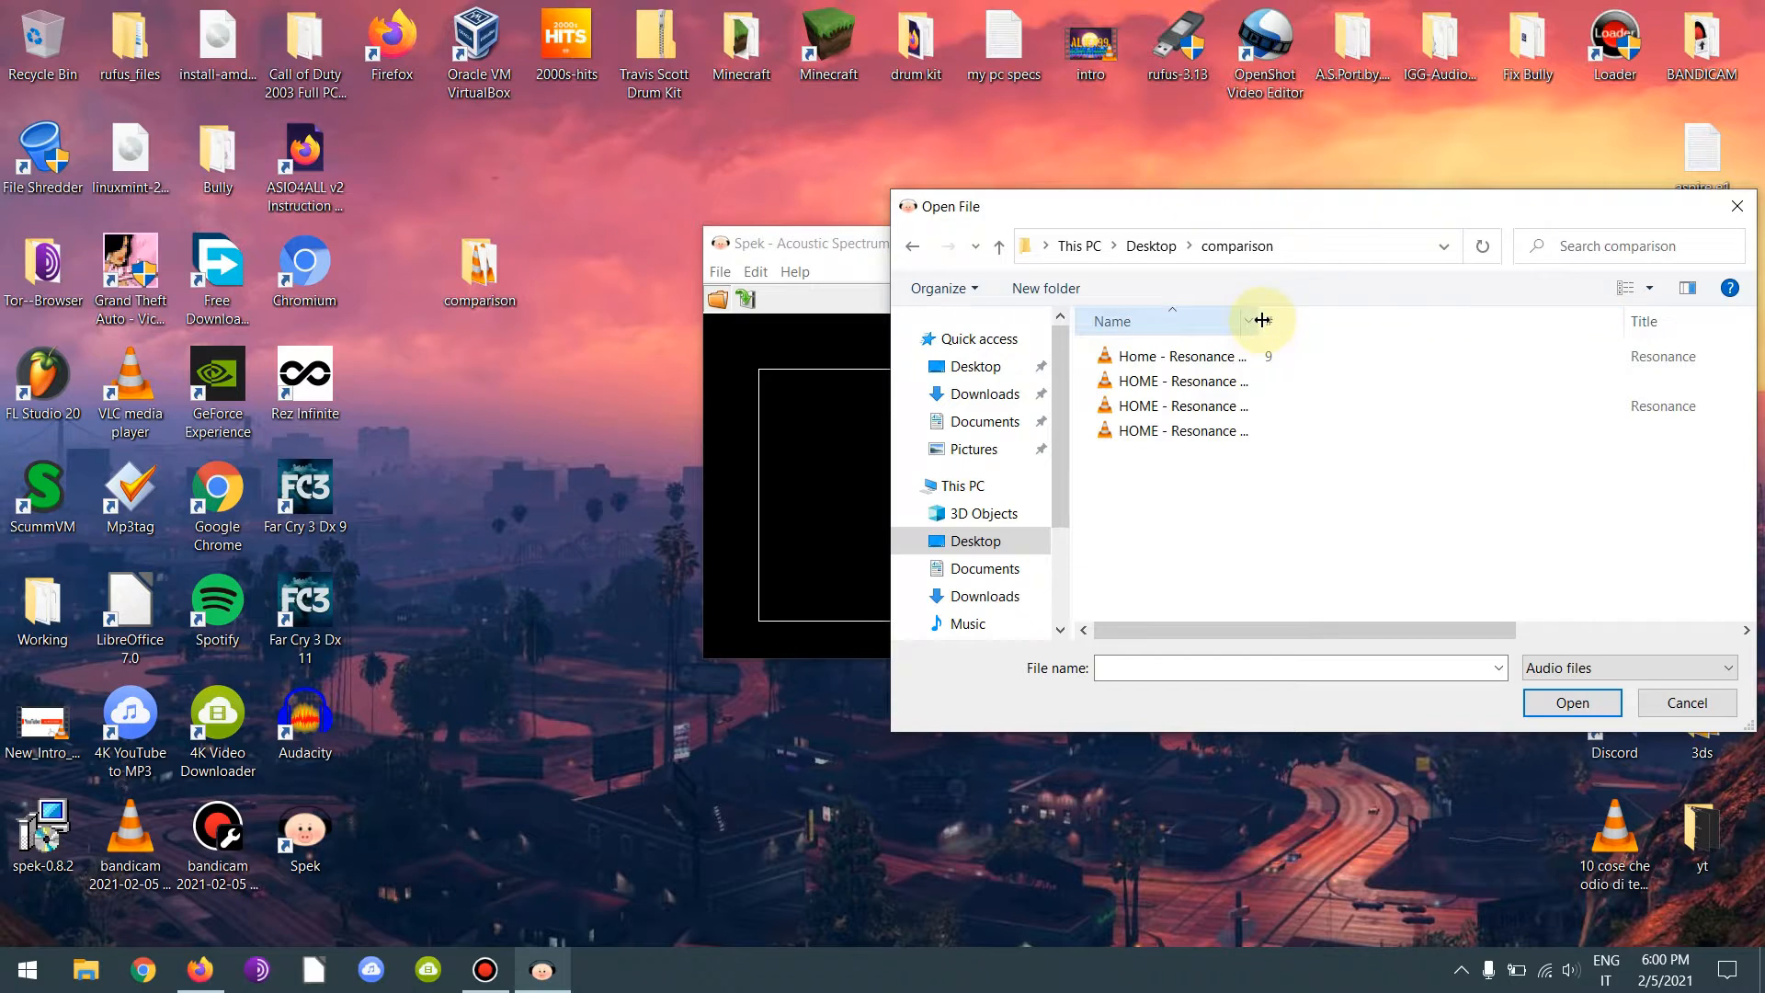
left_click_drag(1262, 321, 1624, 320)
- Load the HOME - Resonance MP3 320kbps file and view its spectrogram
left_click(1258, 409)
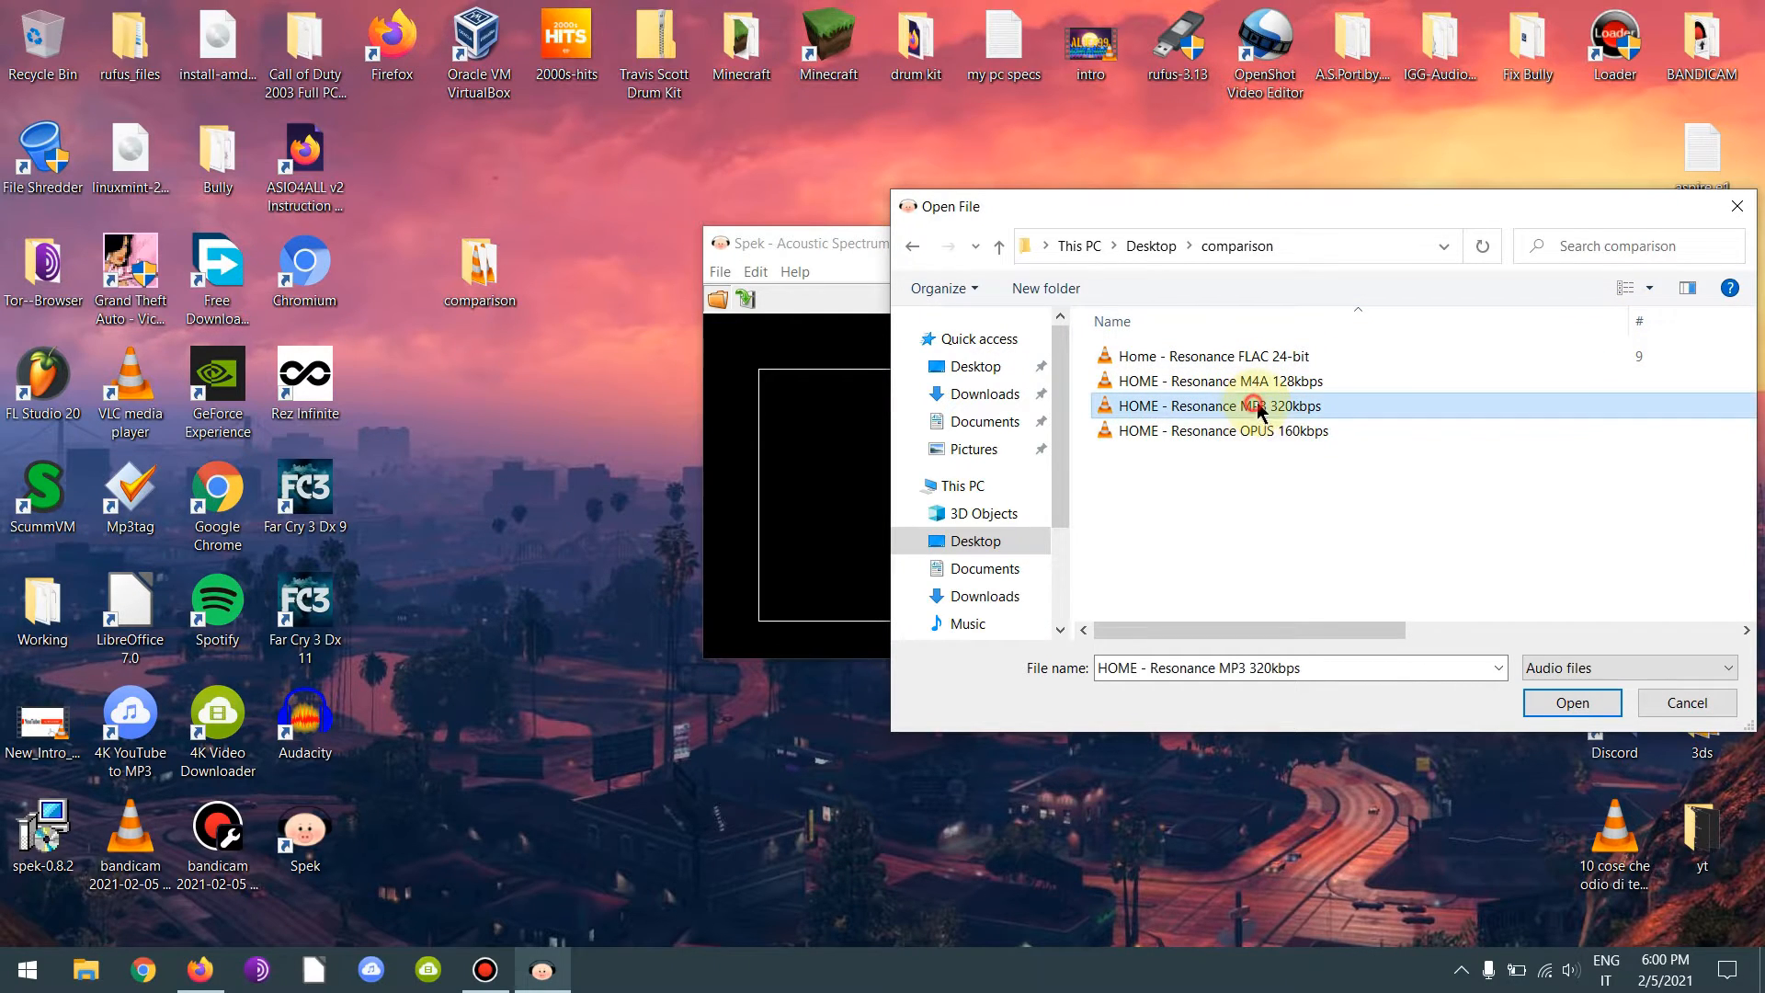
left_click(1572, 702)
left_click(926, 253)
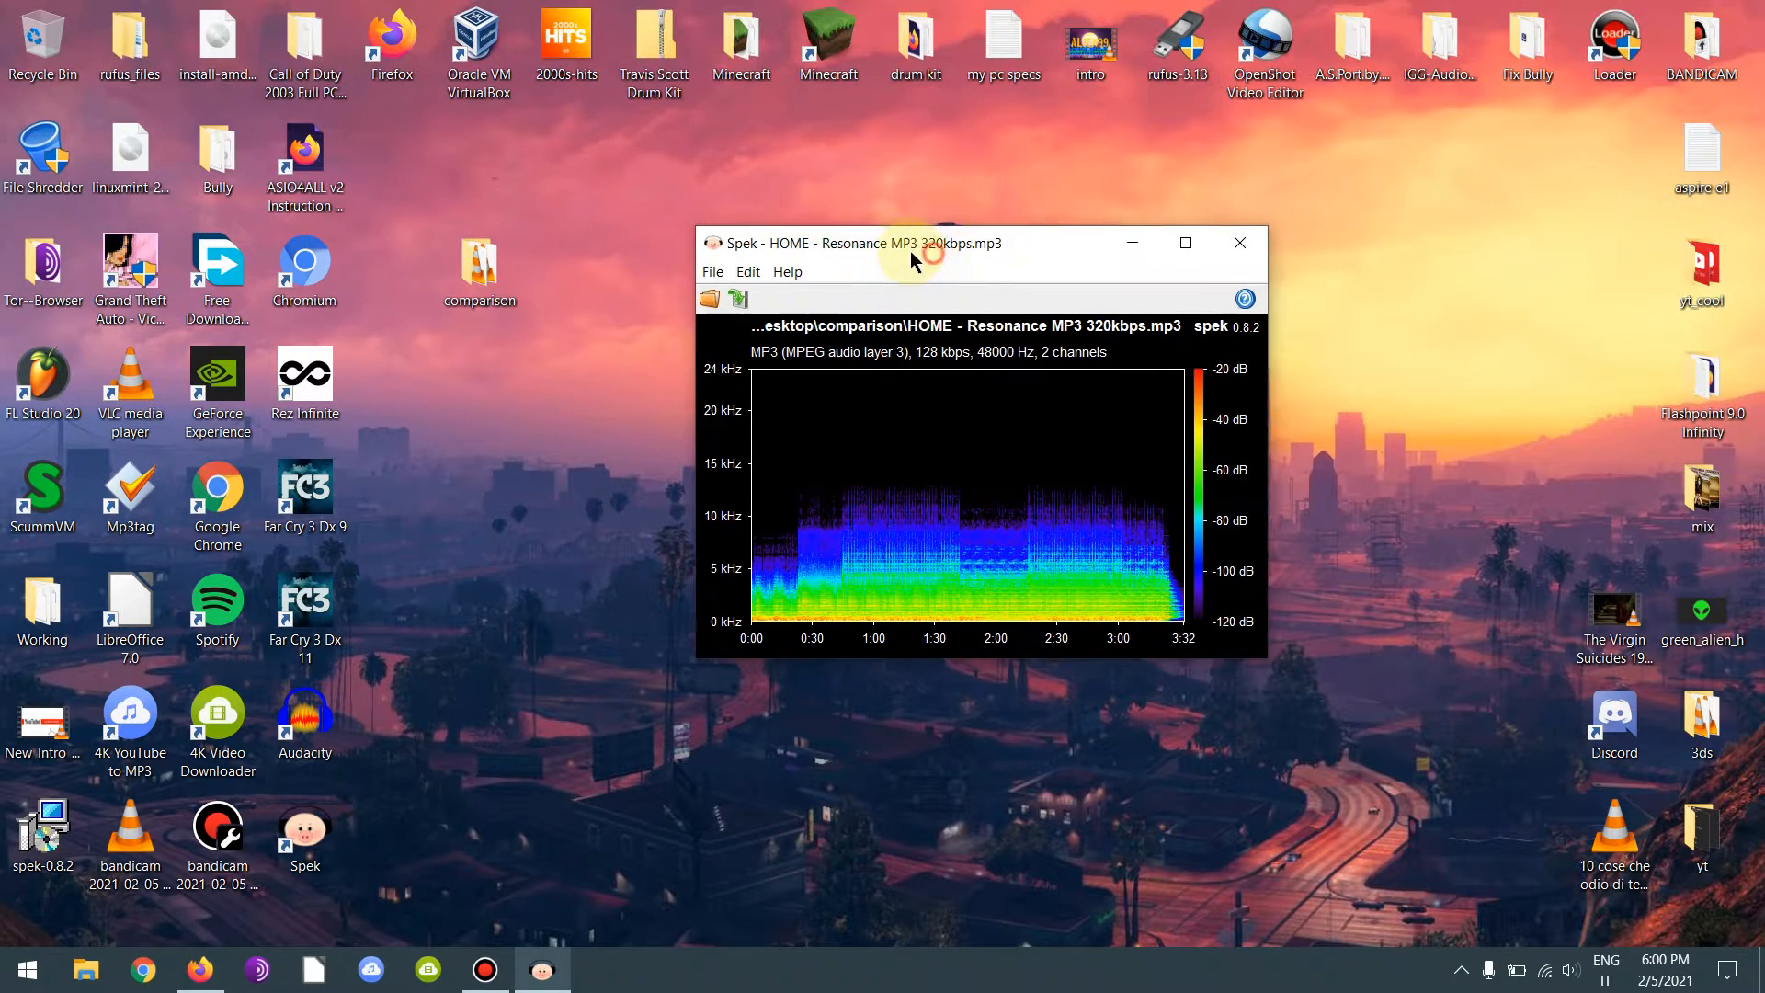
left_click_drag(910, 261, 796, 246)
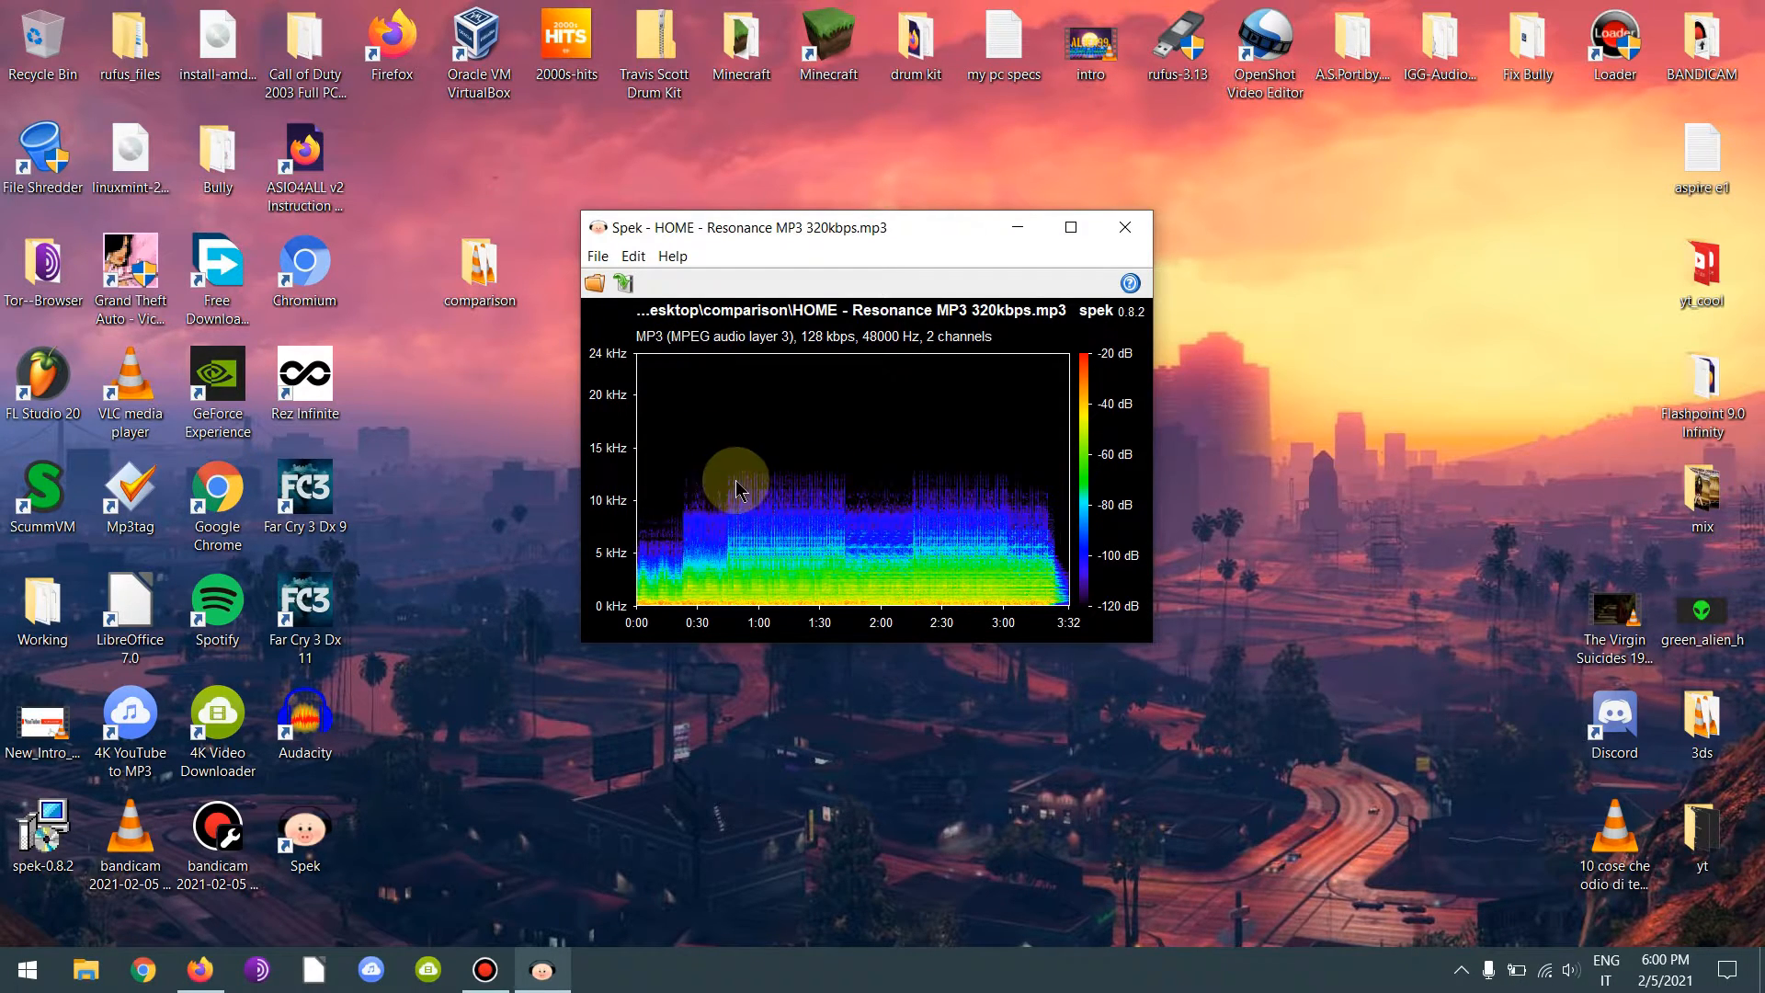
- Load the HOME - Resonance M4A 128kbps file in place of the MP3 analysis
left_click(598, 284)
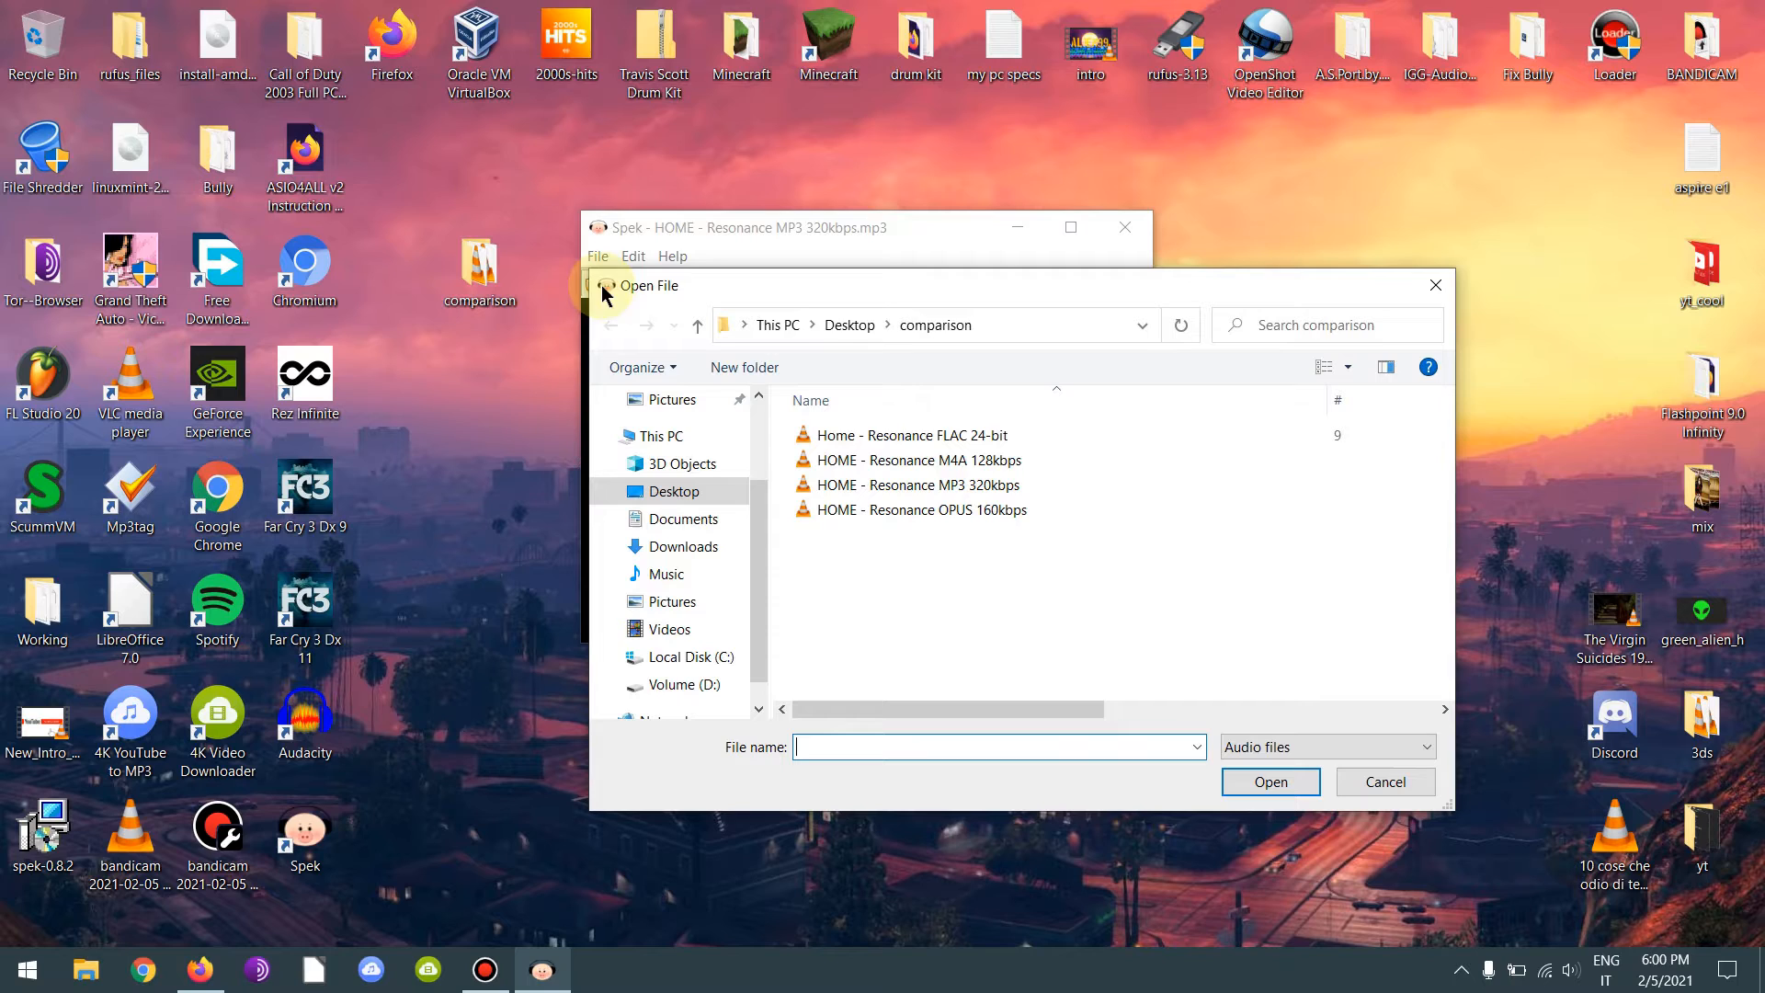
left_click_drag(894, 296, 1426, 230)
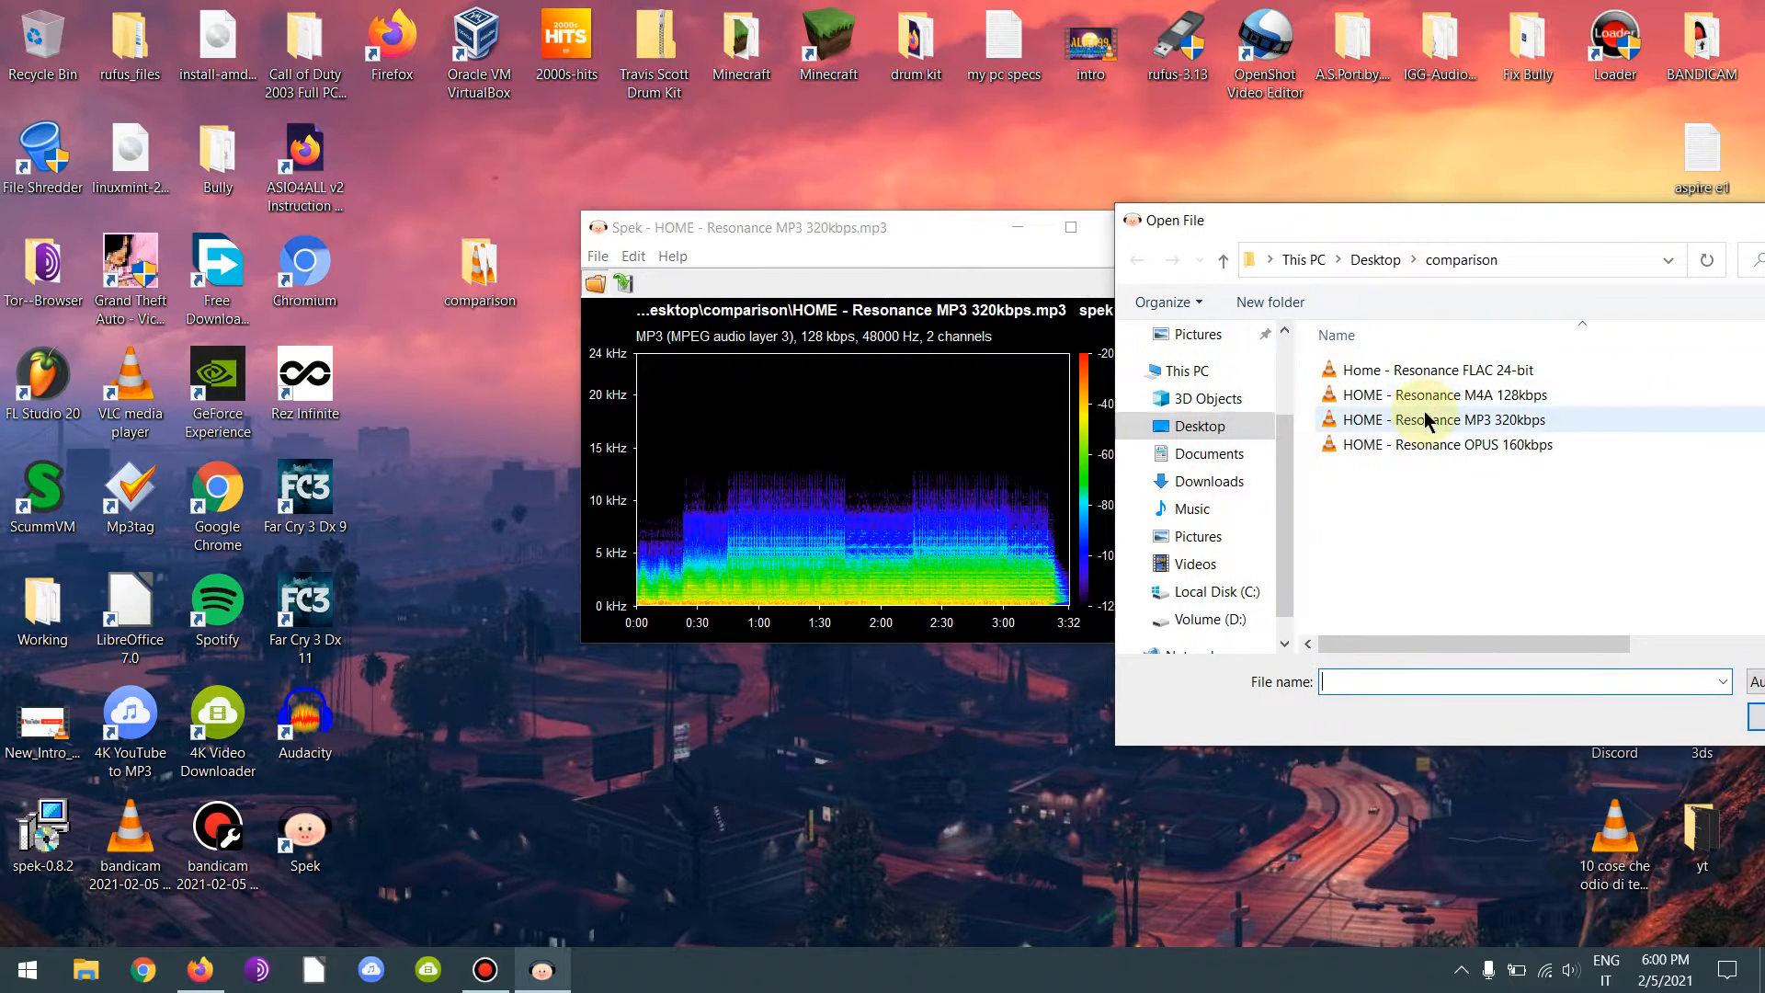
left_click(1426, 394)
mouse_move(1718, 222)
left_mouse_down()
mouse_move(1489, 222)
mouse_move(1391, 193)
left_mouse_up()
left_click(685, 235)
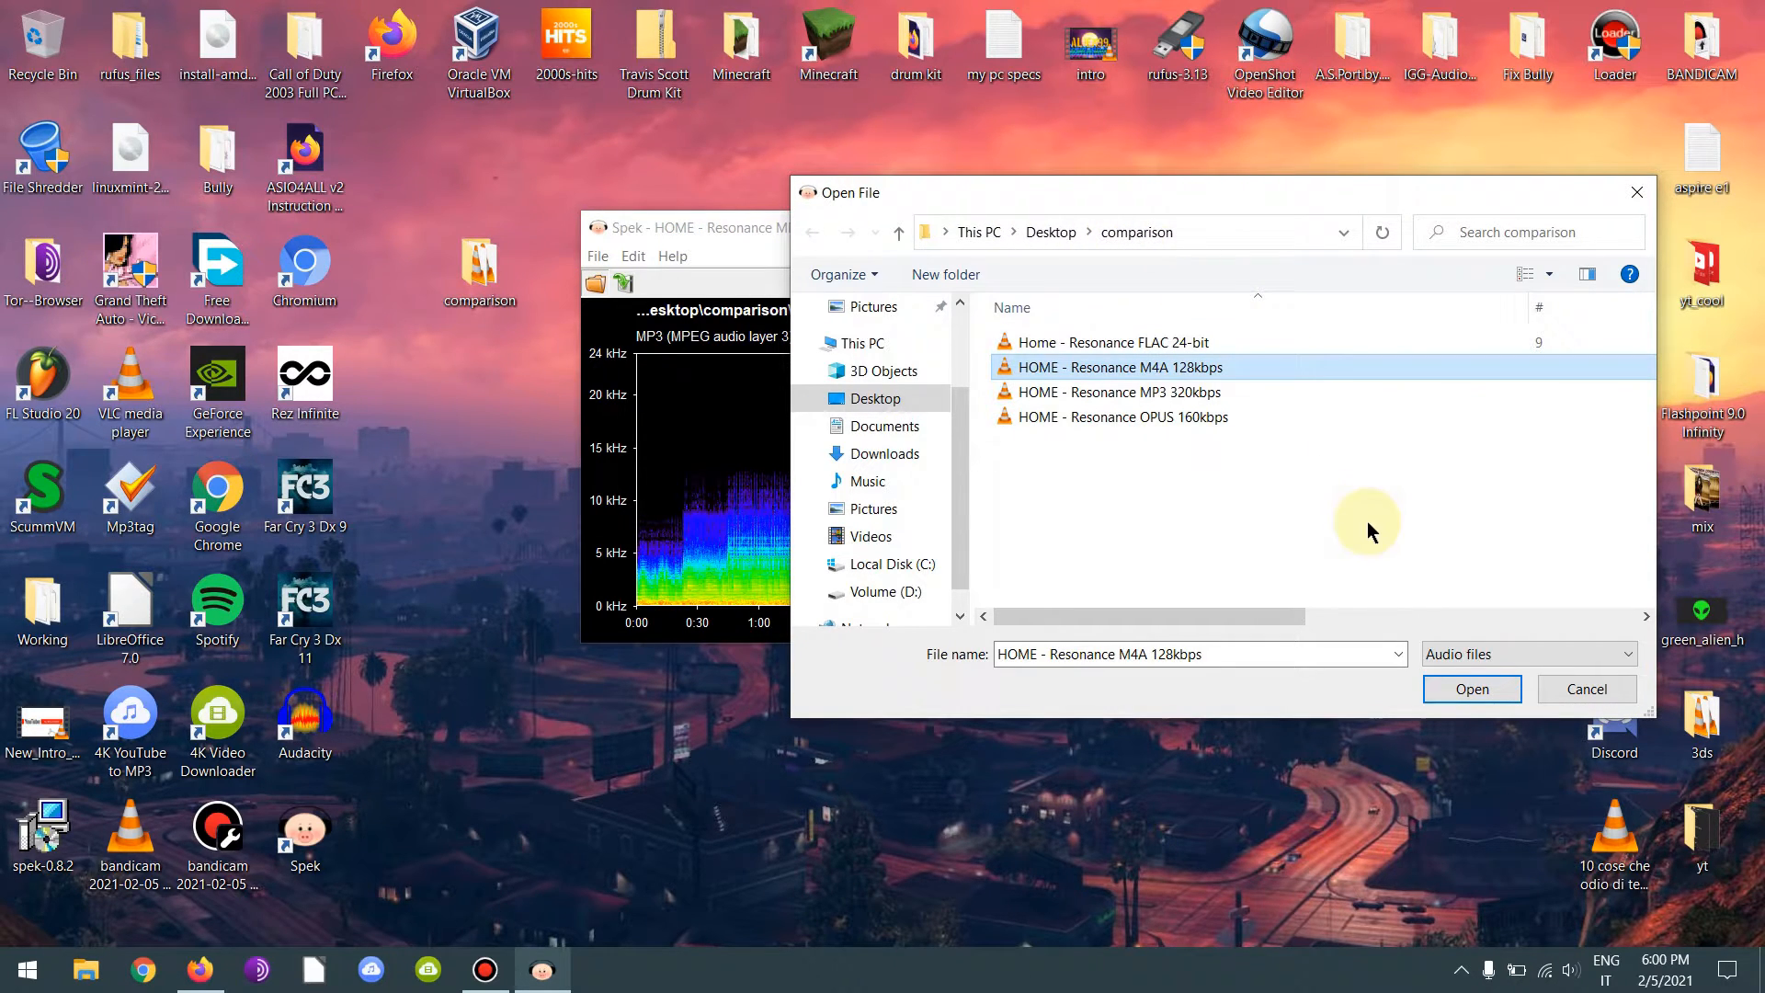
left_click(1455, 694)
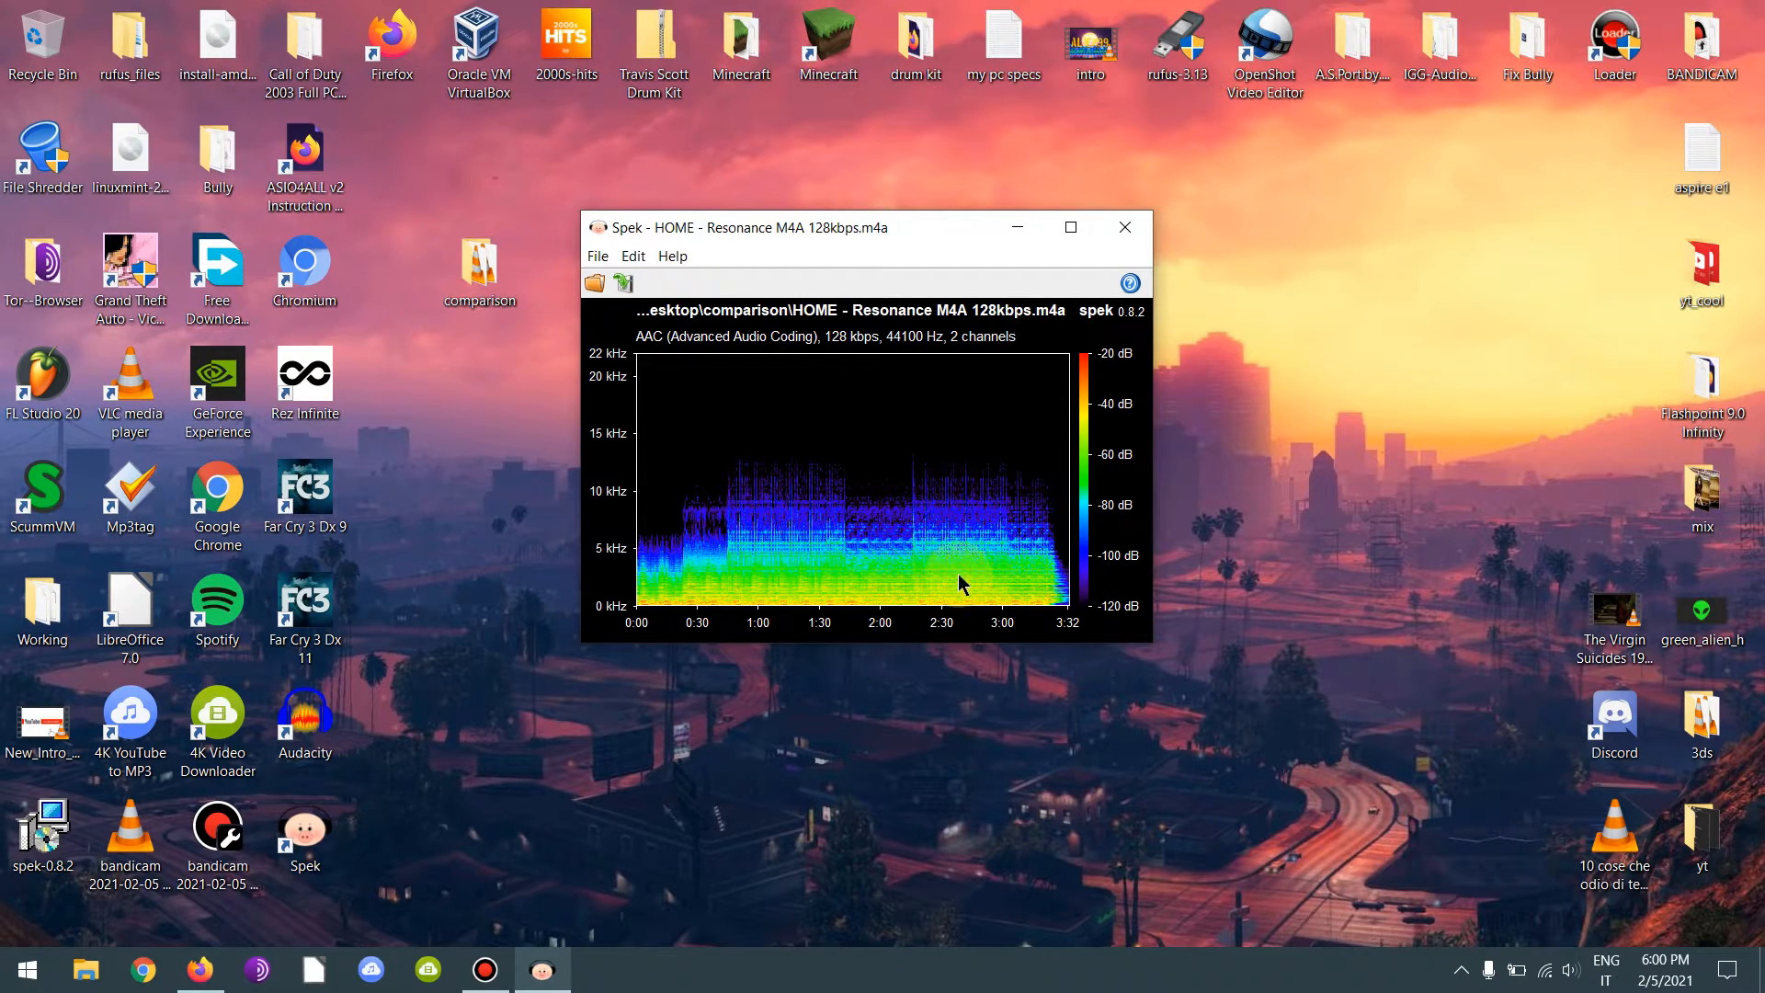
- Load the HOME - Resonance OPUS 160kbps file and view its spectrogram
left_click(592, 281)
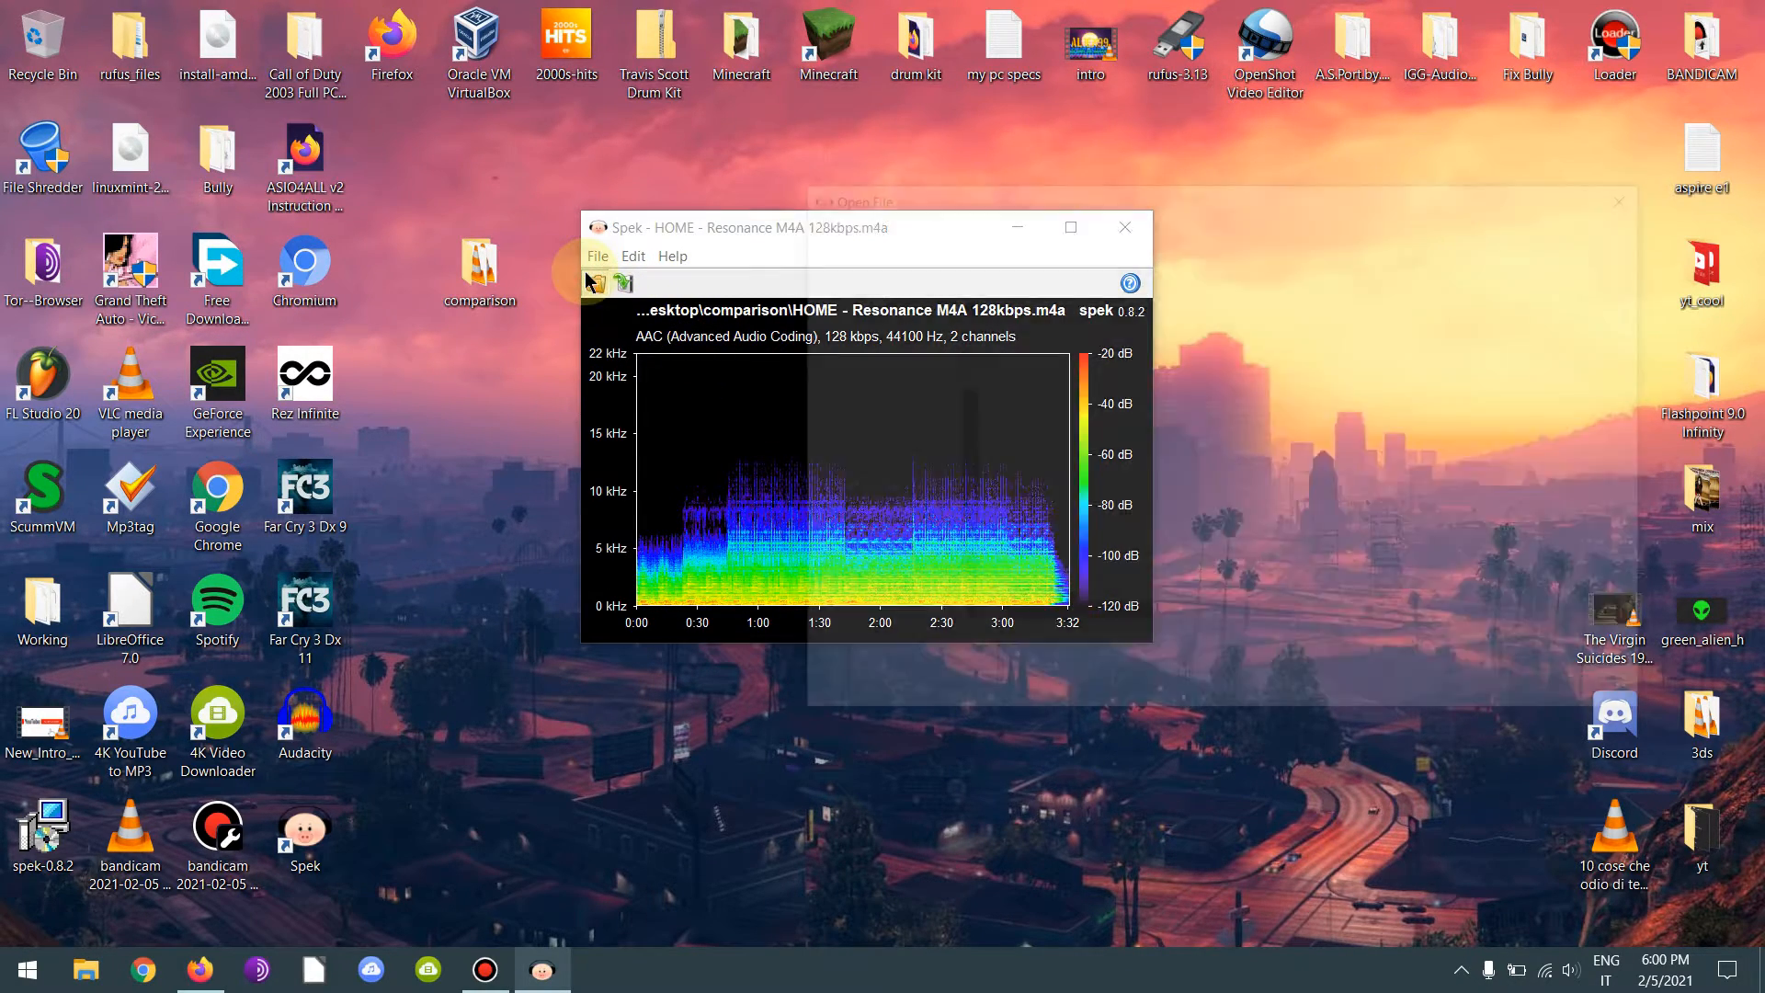
left_click(1065, 417)
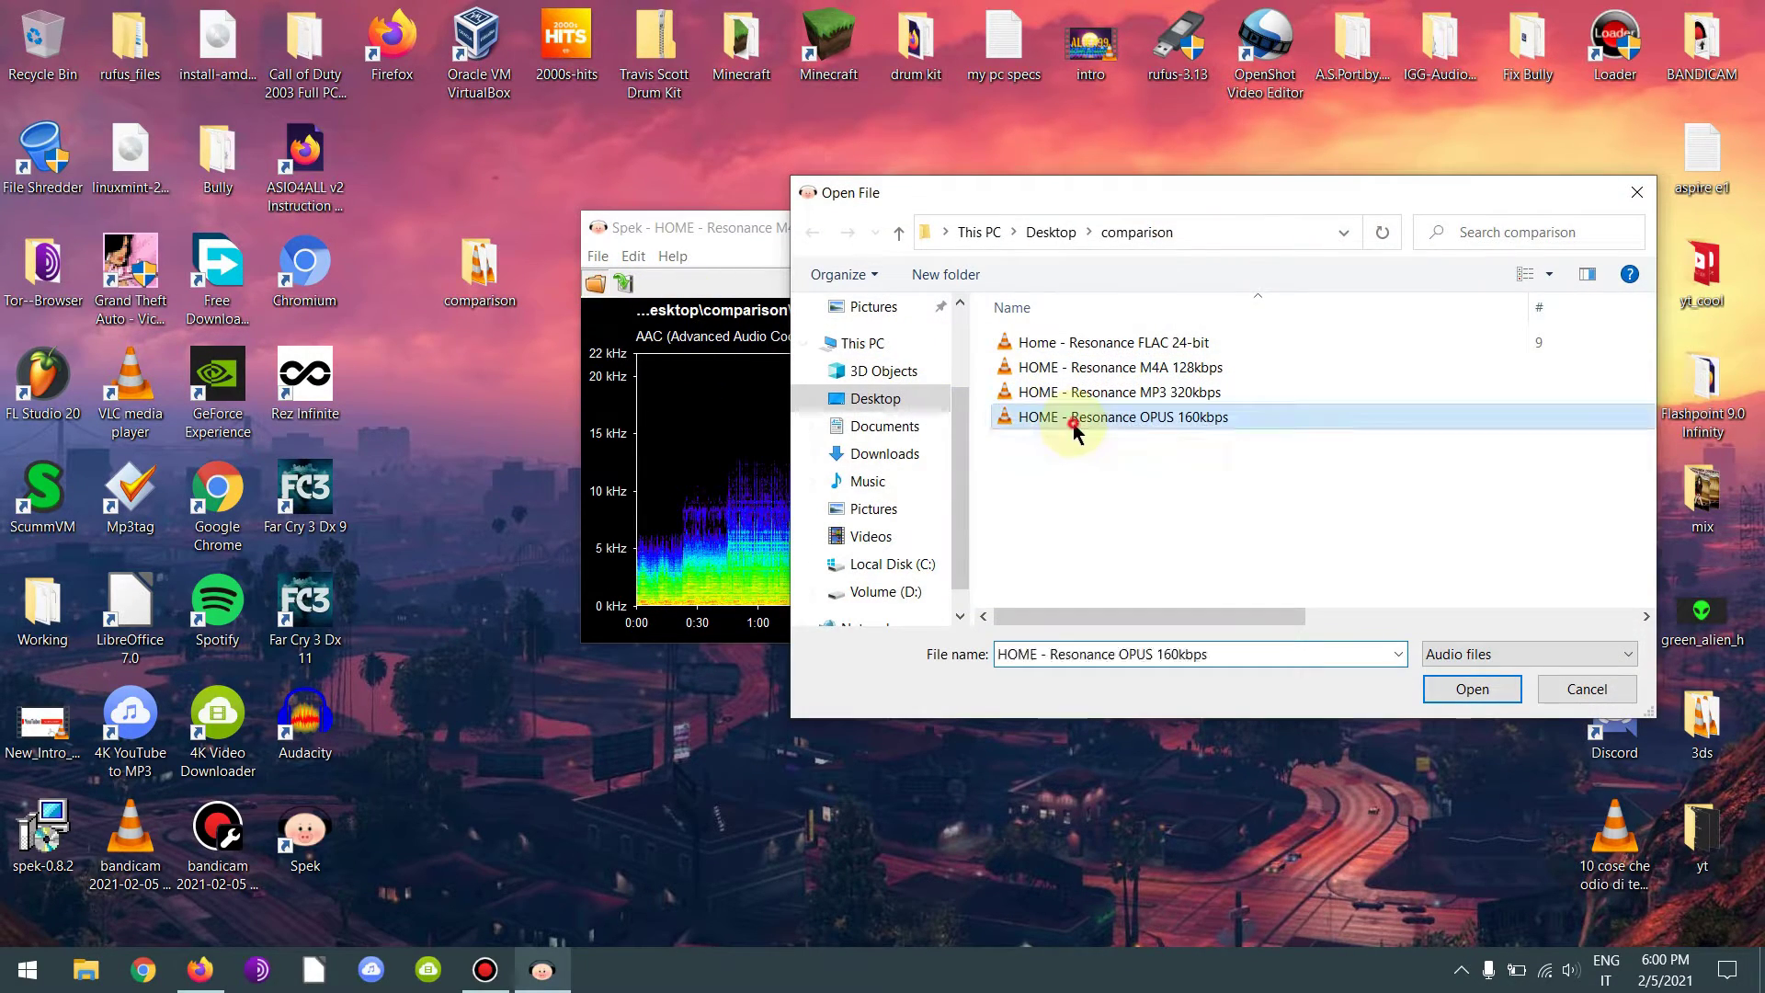
left_click(1468, 689)
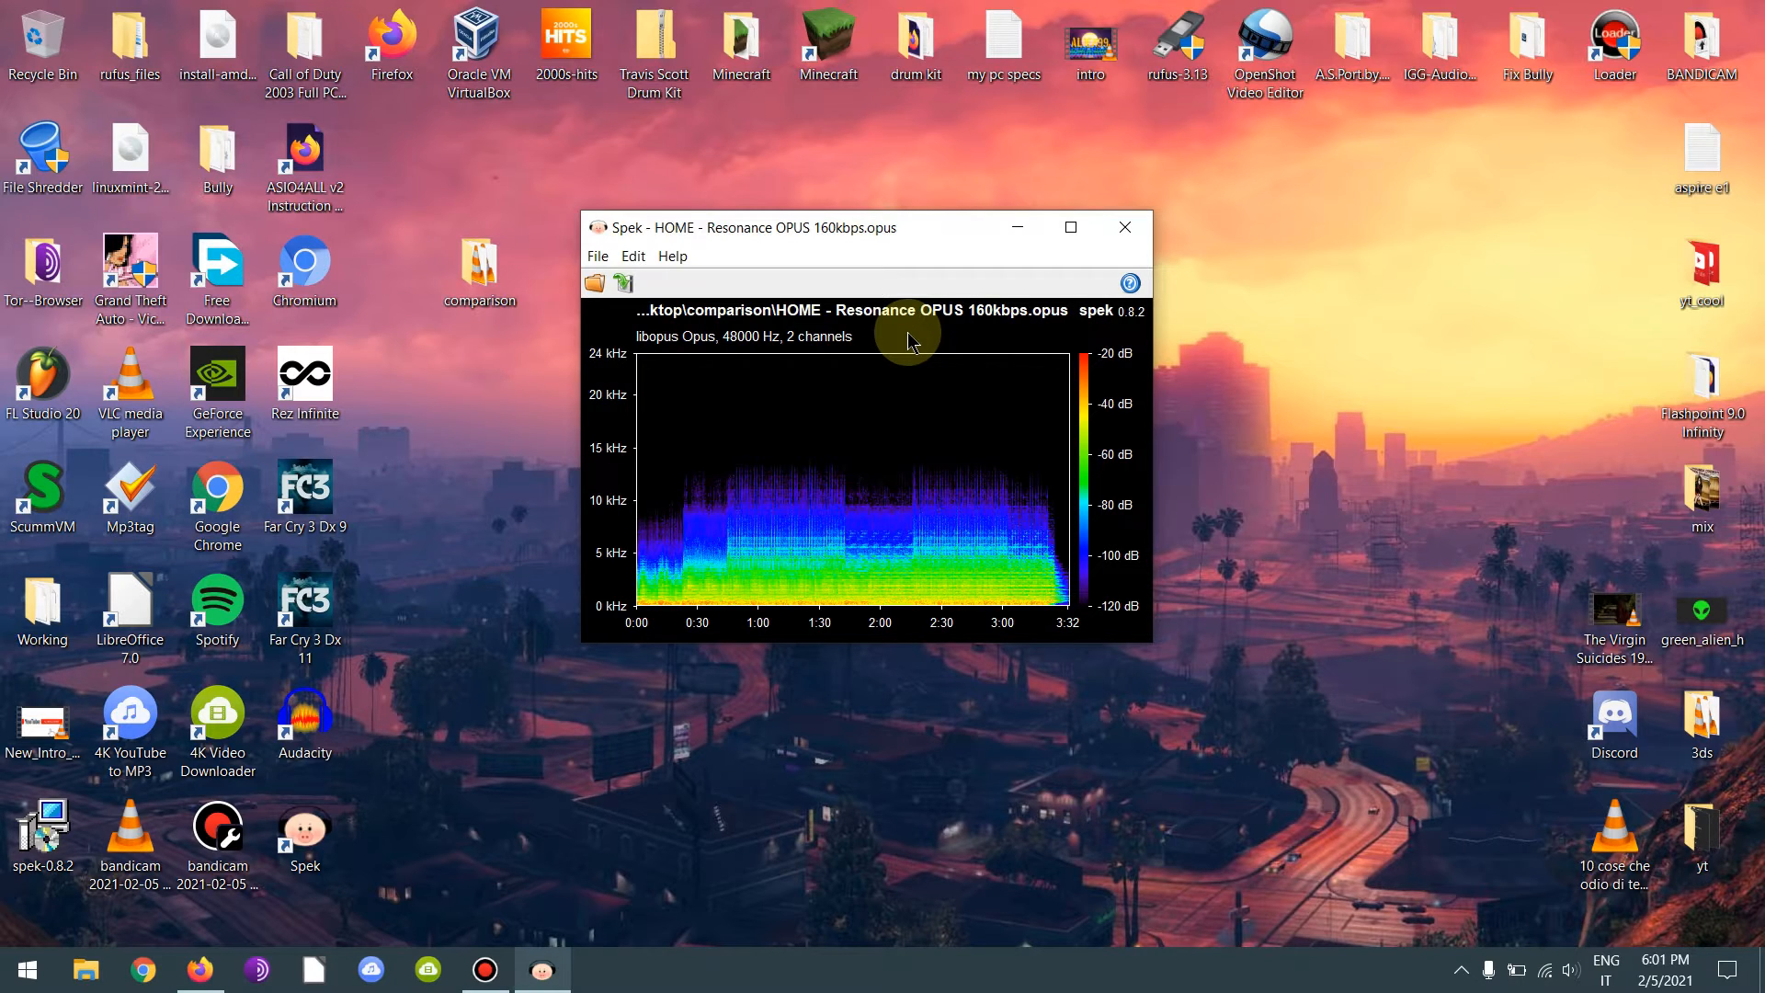
left_click(595, 284)
- Load the Home - Resonance FLAC 24-bit file, view its spectrogram, then close Spek
left_click(1120, 343)
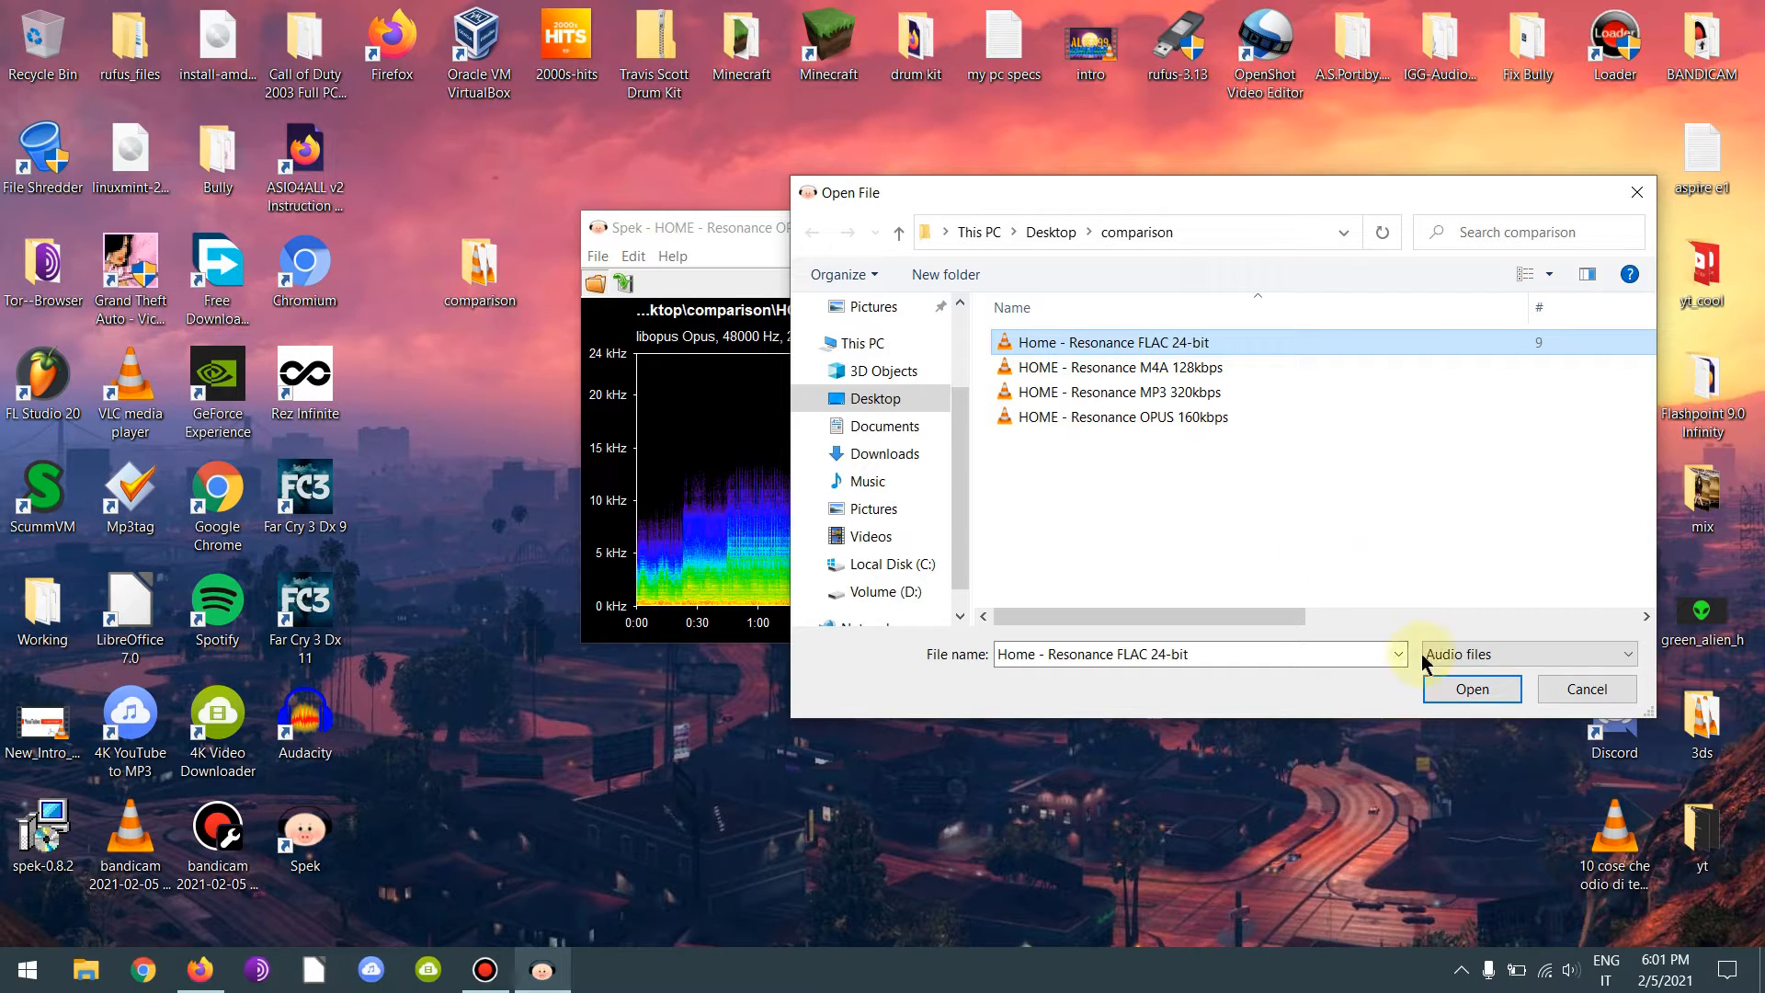
left_click(1459, 688)
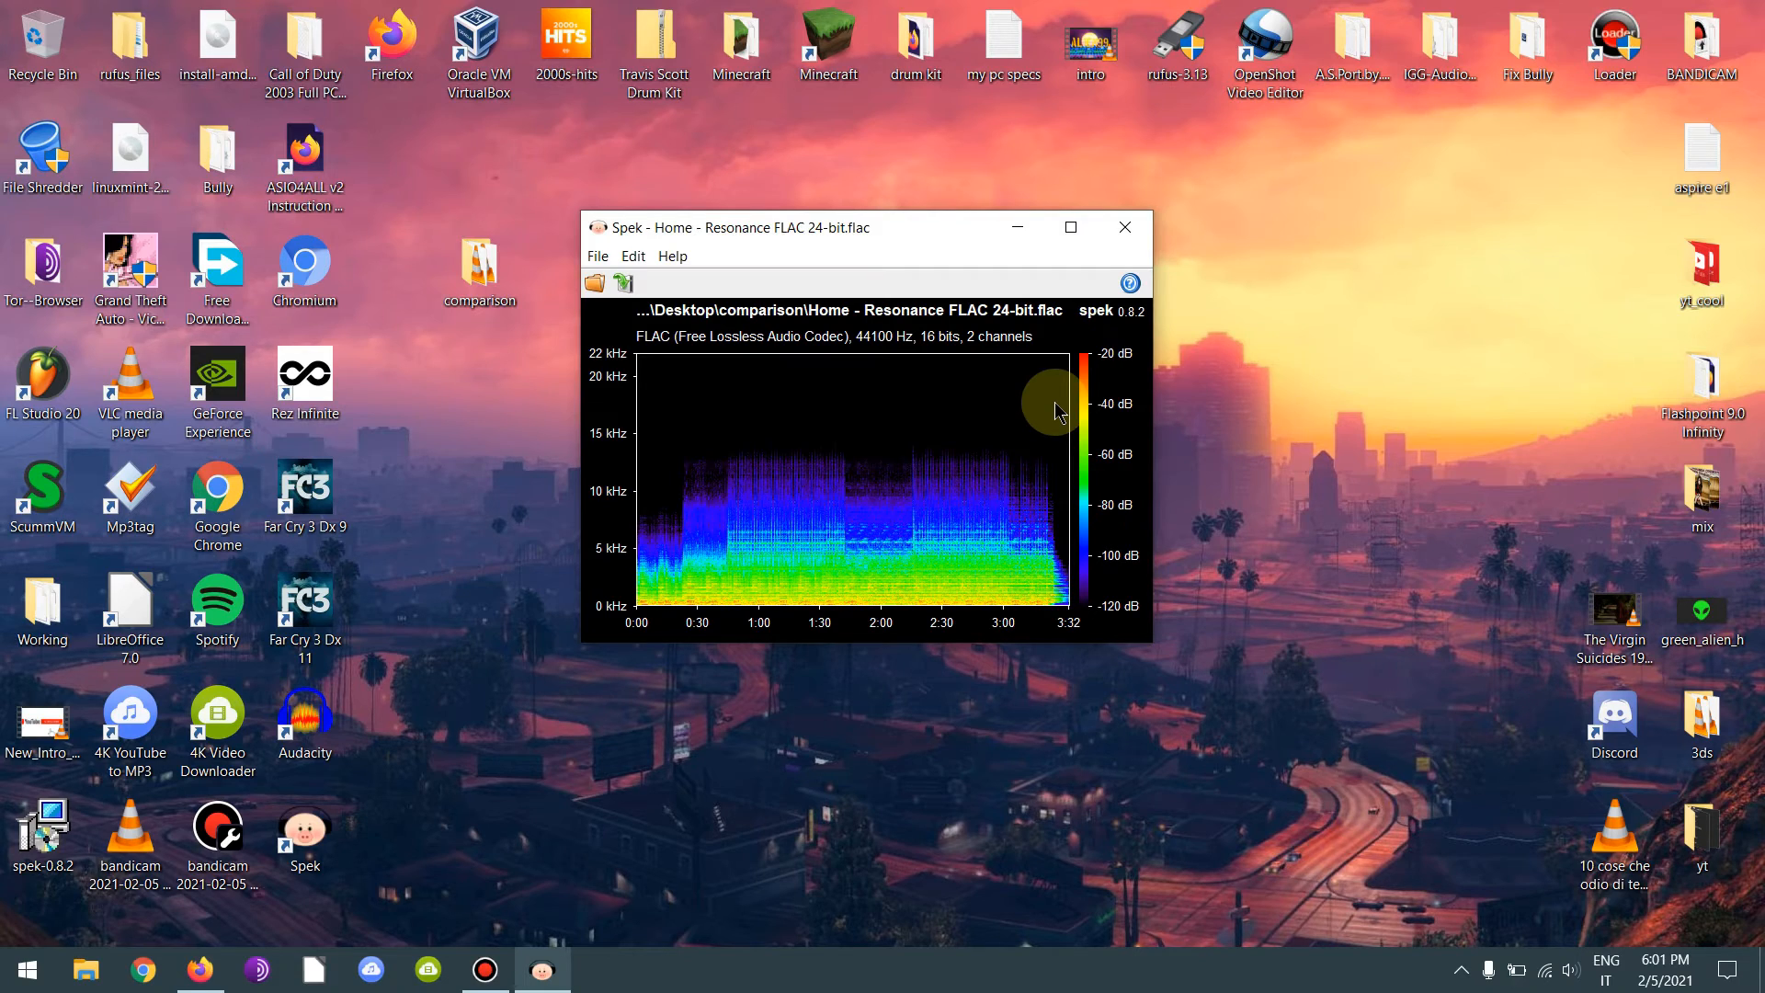
left_click(1125, 233)
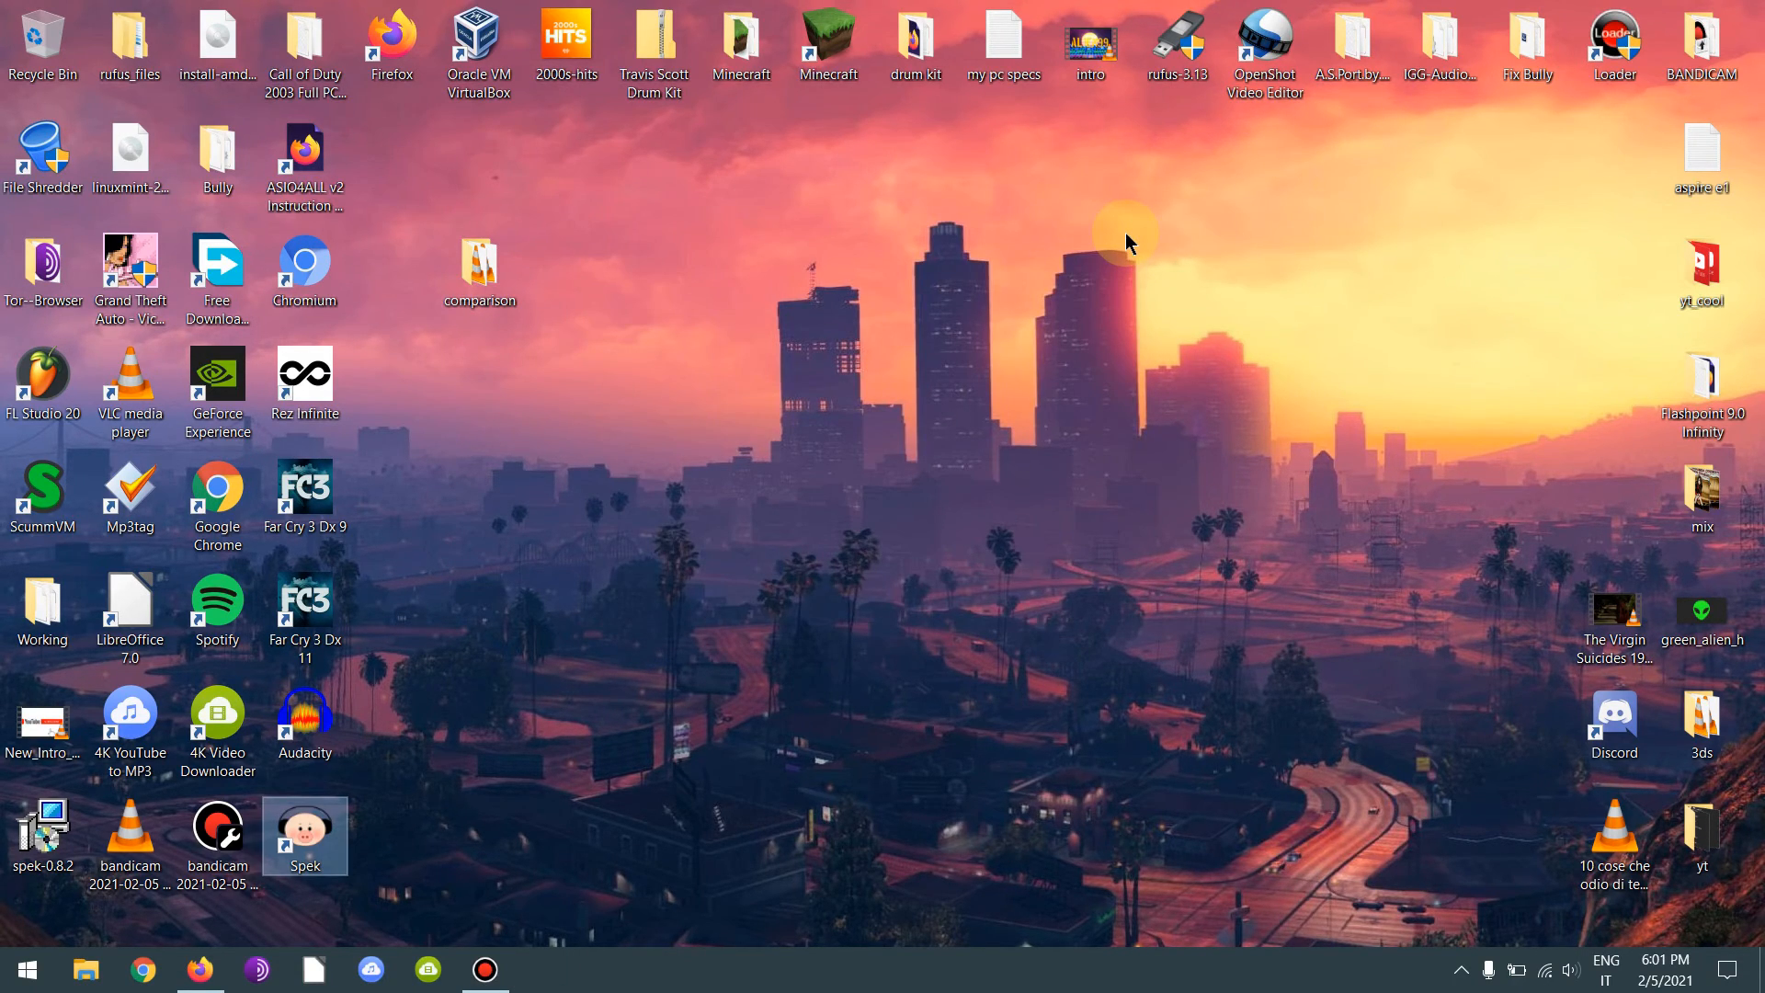